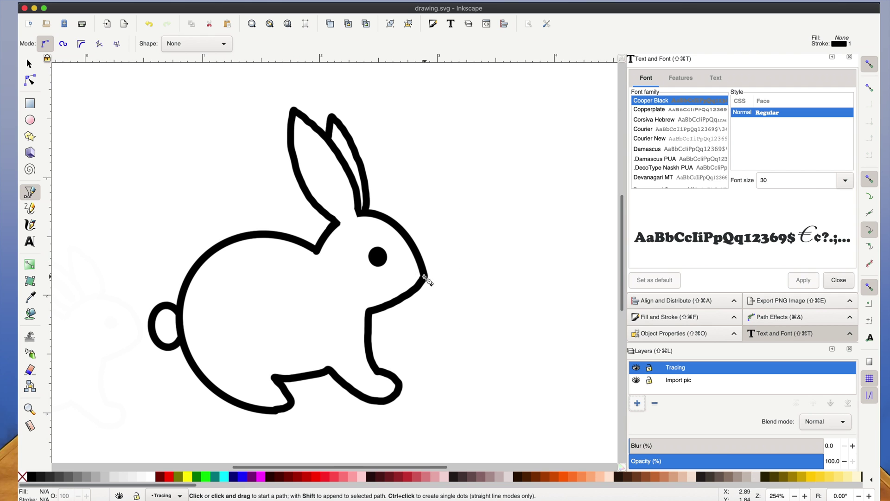
- Draw a Bezier line segment from the rabbit's nose down to a point below it
click(425, 276)
click(370, 312)
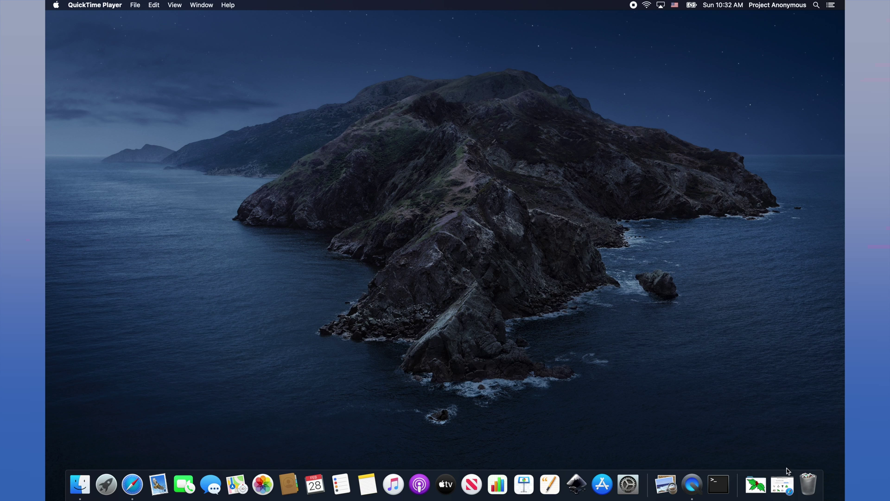
- Restore the Clipart Library page, verify 5120.gif is in Downloads, and close Safari
click(782, 482)
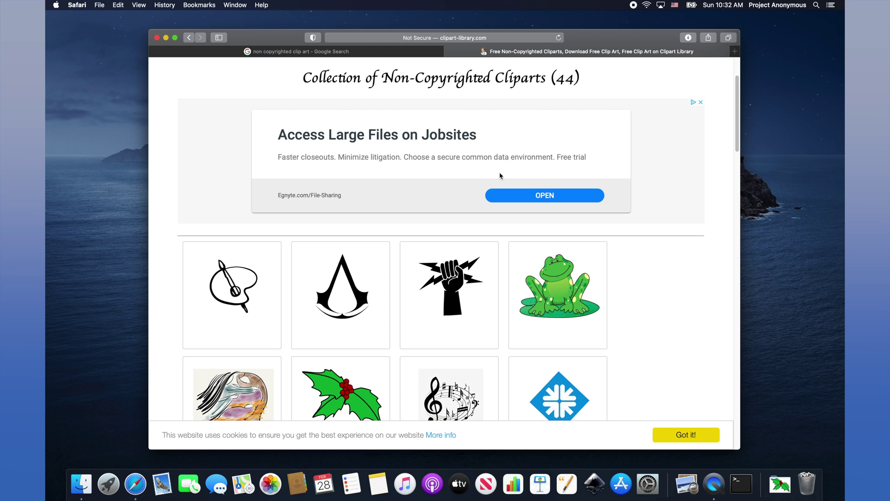
scroll(235, 219, down, 3)
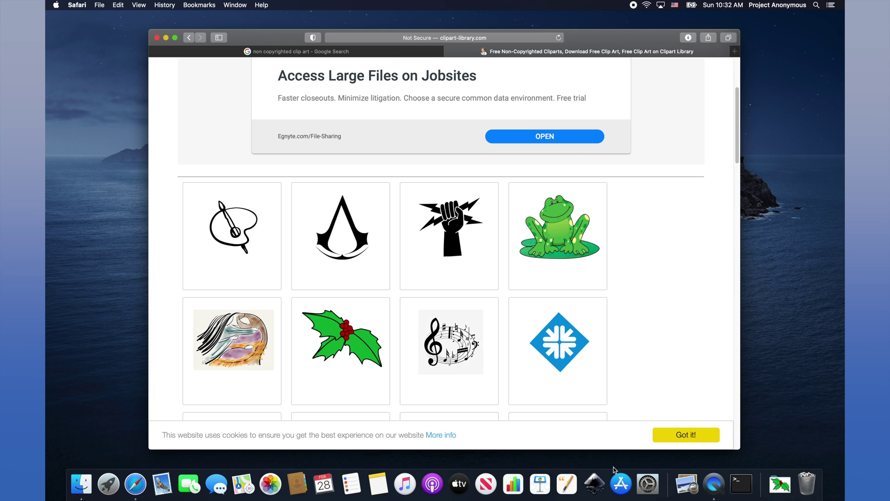
click(781, 489)
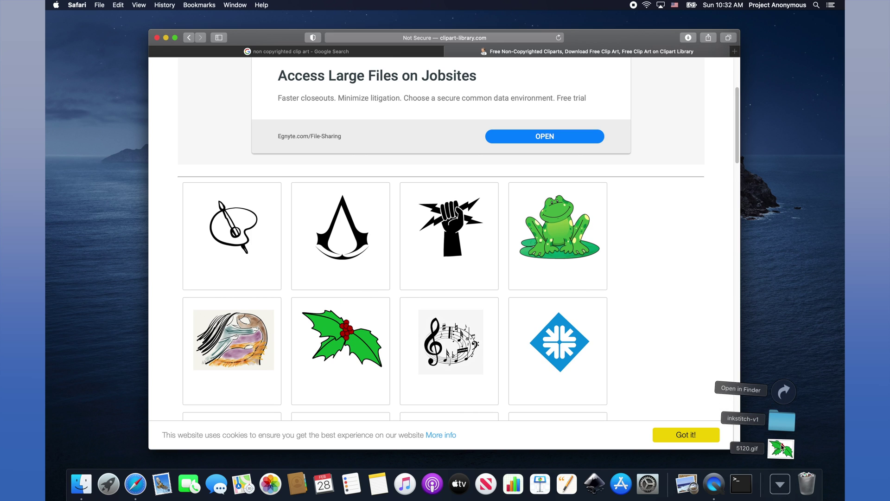
click(791, 333)
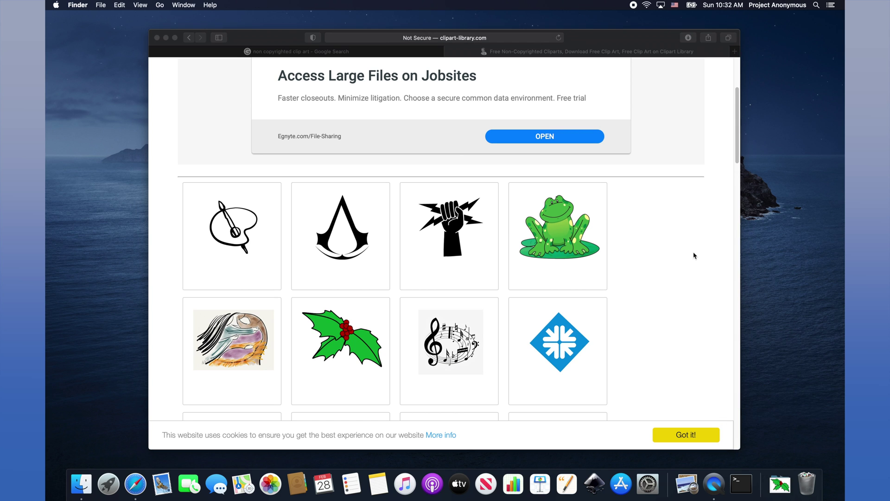
click(156, 37)
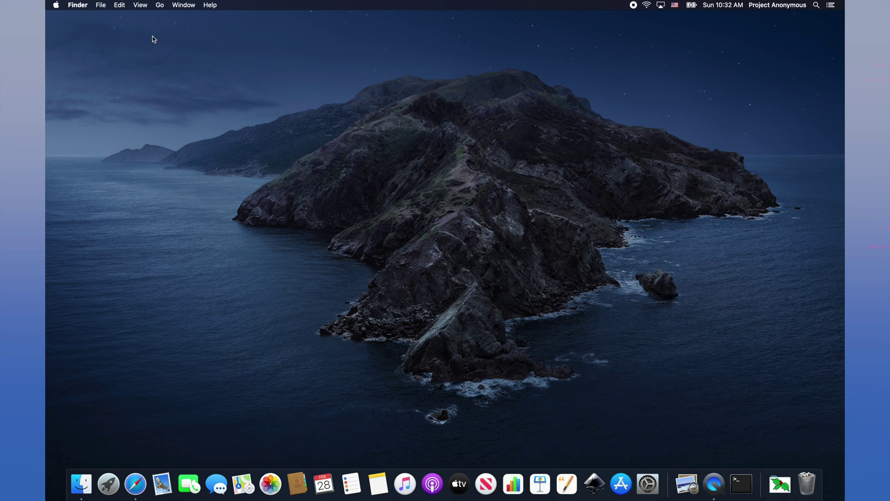
- Launch Inkscape and create a new document from the 4X4 Hoop Template
click(595, 484)
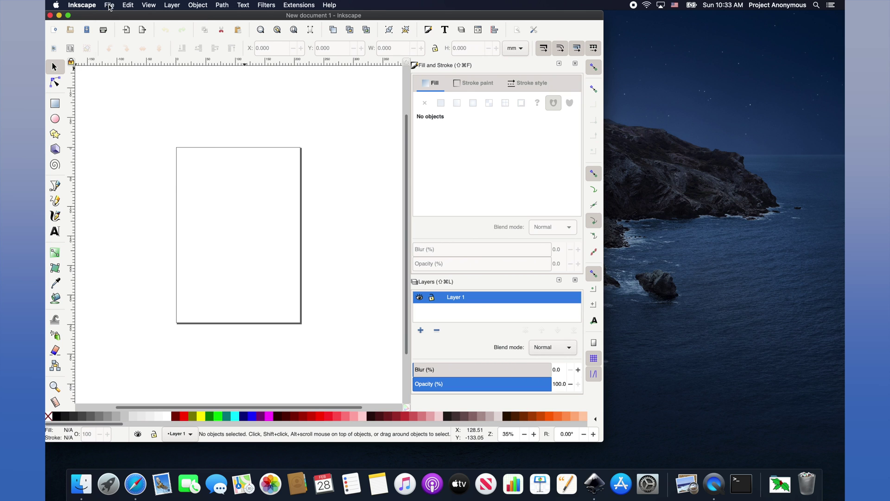
click(110, 5)
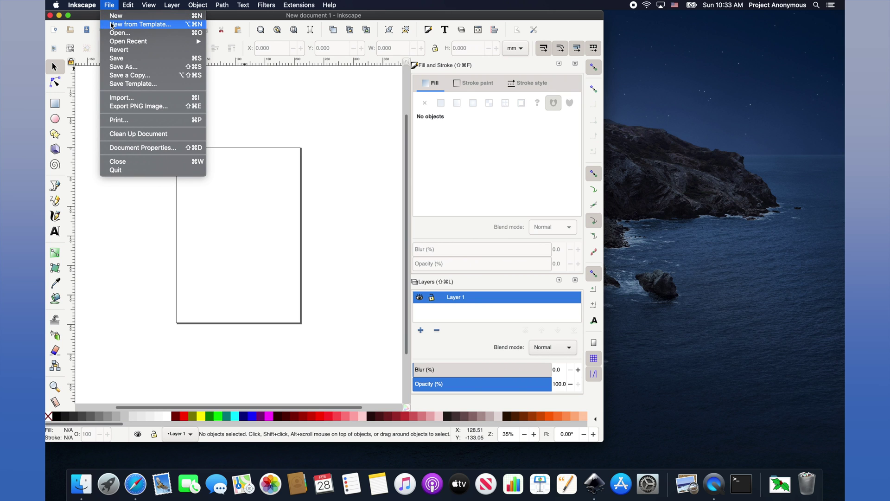
click(129, 25)
click(84, 54)
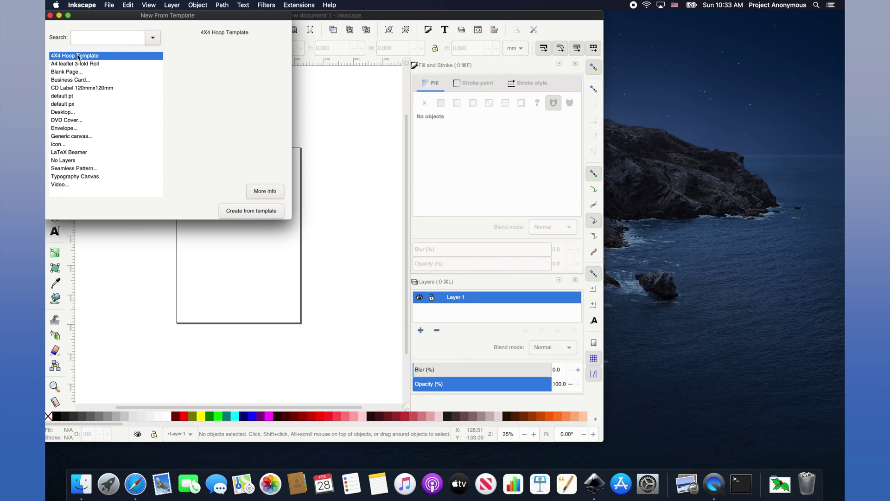
click(250, 214)
- Enlarge the document window and view the hoop page at 100% zoom
drag(602, 441, 828, 476)
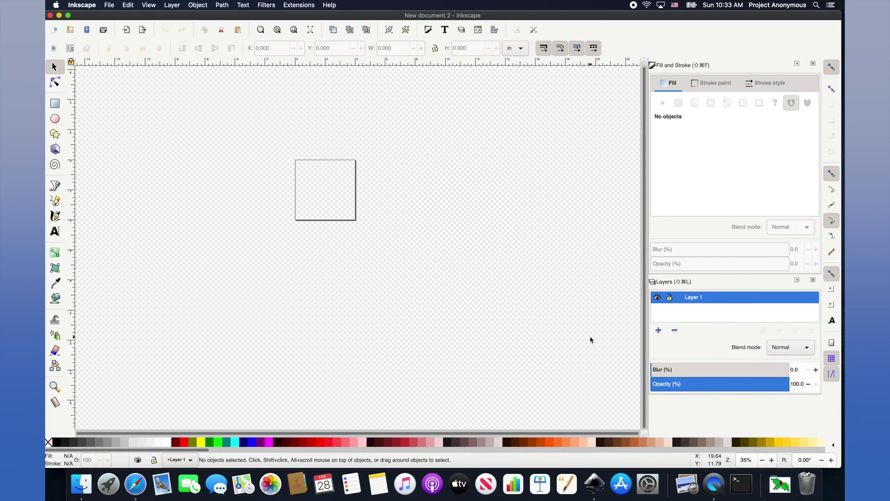
key(1)
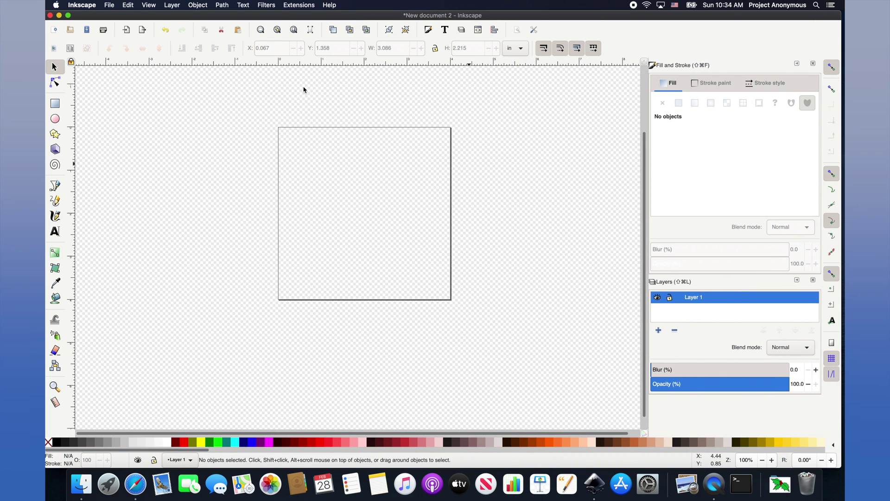
click(110, 5)
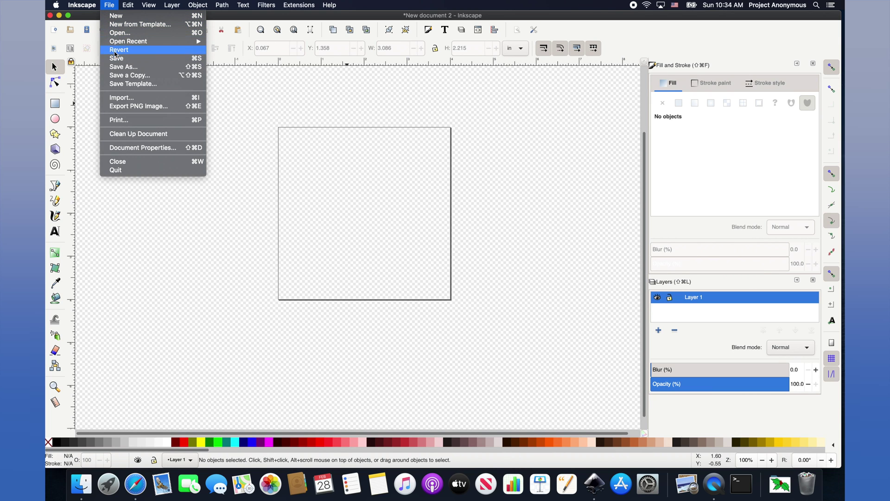
- Import the 5120.gif holly clipart and drag it onto the hoop page
click(116, 101)
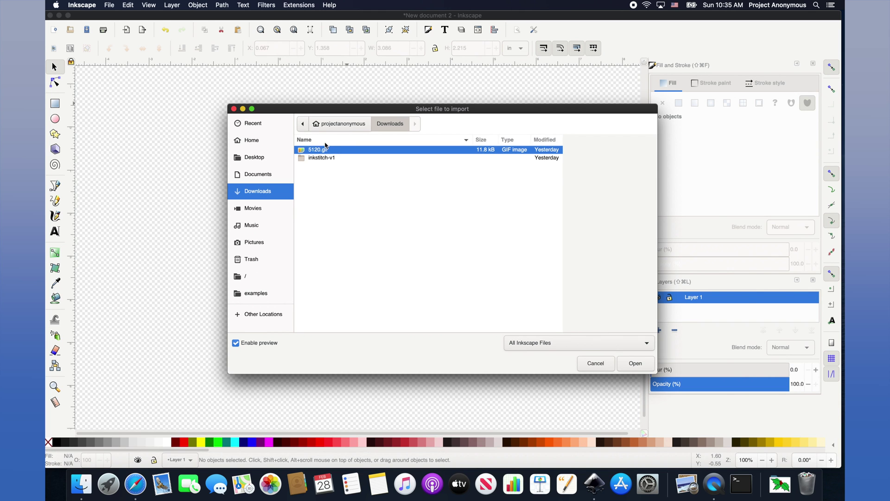
click(641, 368)
click(492, 287)
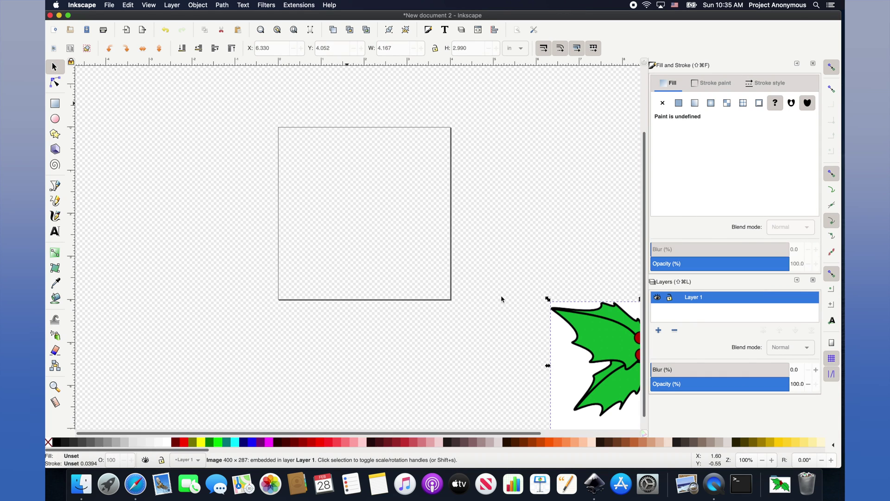
drag(594, 343, 323, 184)
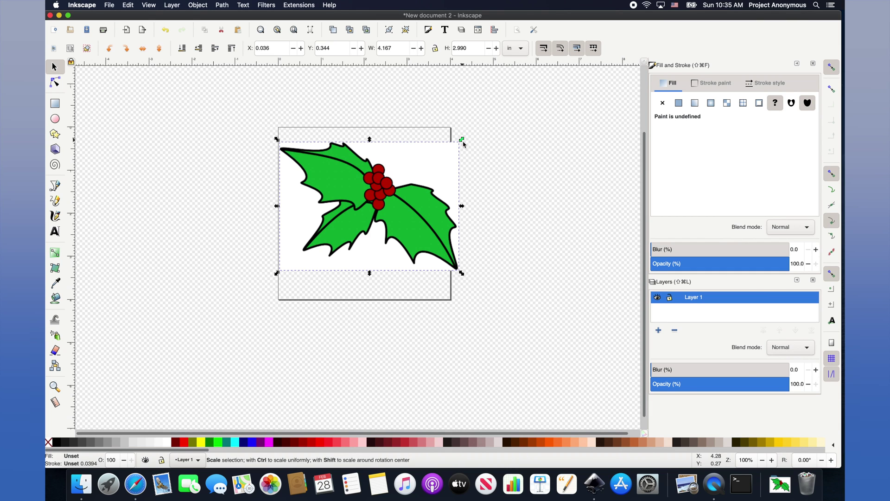
- Scale the holly proportionally to 3.066 by 2.200 in and center it in the hoop
mouse_move(462, 139)
mouse_down()
mouse_move(459, 207)
mouse_move(461, 147)
mouse_move(356, 146)
mouse_move(465, 144)
mouse_up()
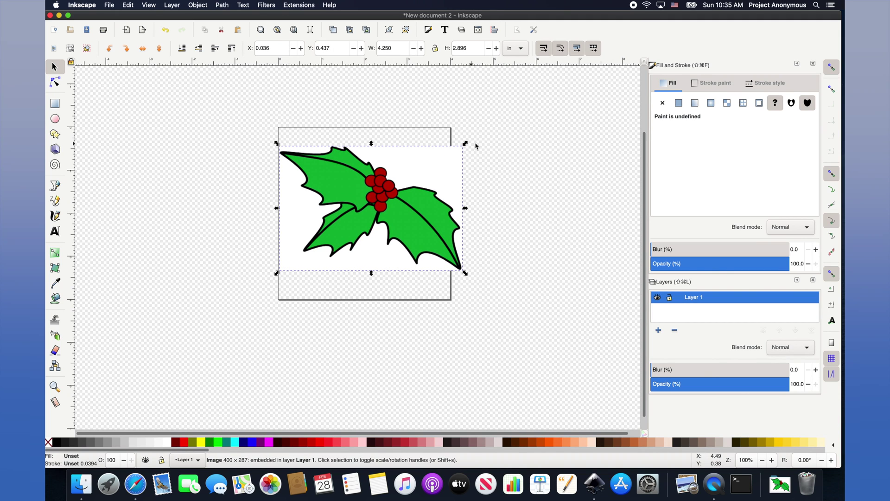
key(super+z)
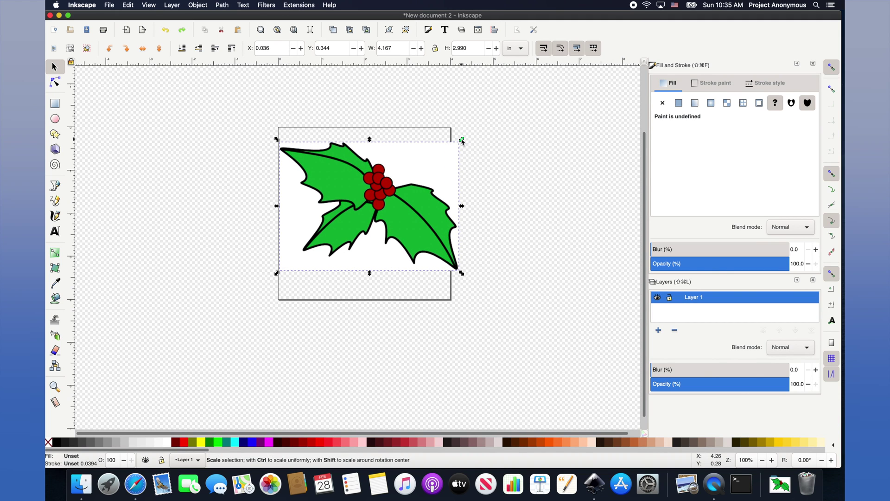
key(ctrl)
drag(462, 141, 414, 176)
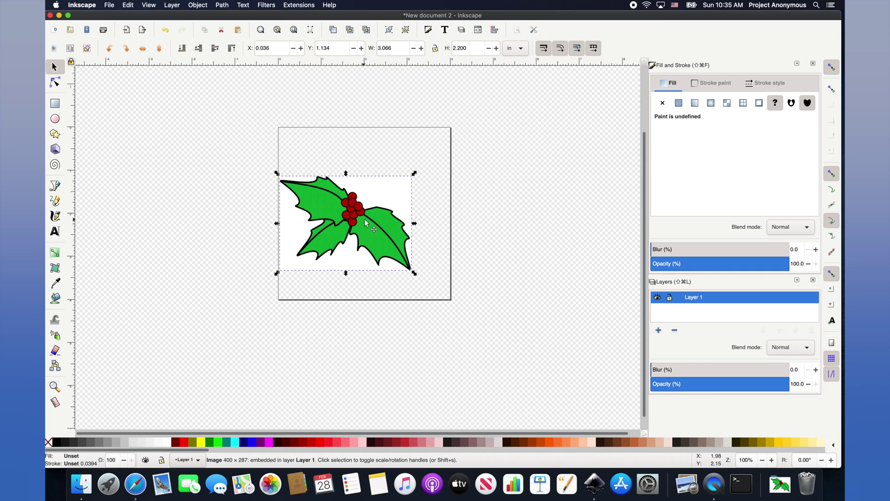
drag(366, 222, 388, 214)
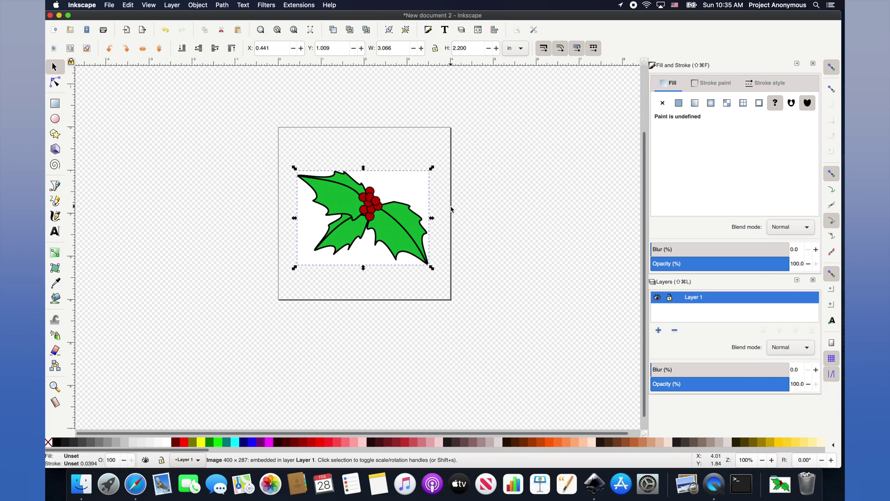
click(491, 191)
- Trace the holly bitmap with a 0.240 brightness cutoff to create a 270-node outline path
click(222, 5)
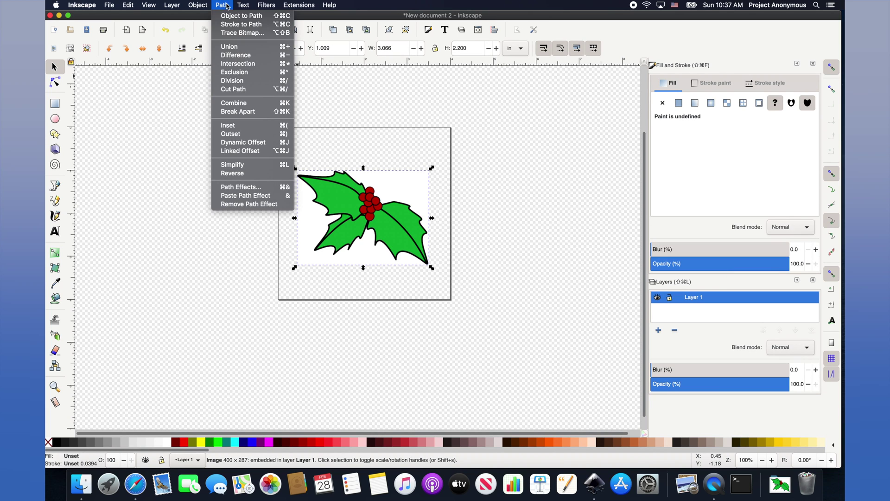
click(232, 34)
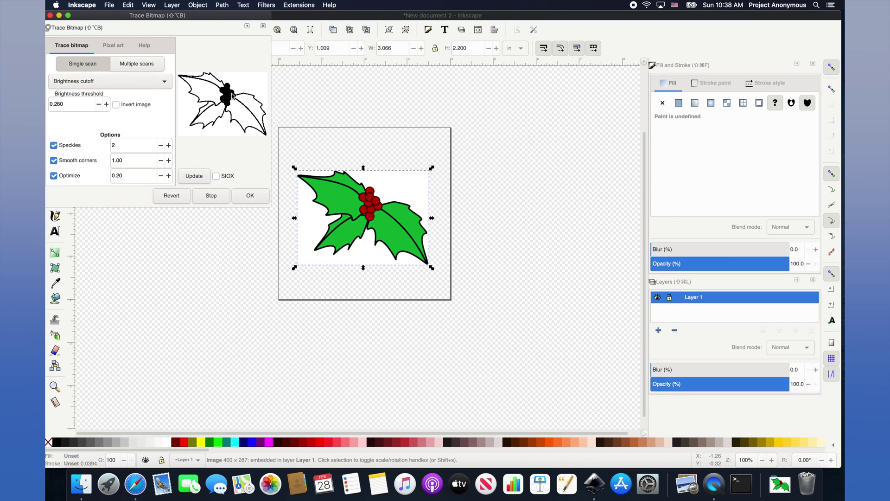
click(98, 104)
click(99, 104)
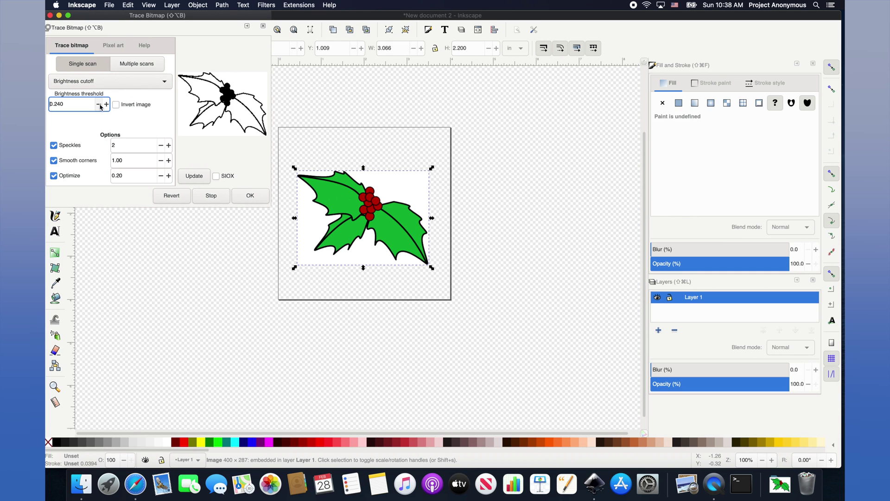
click(198, 181)
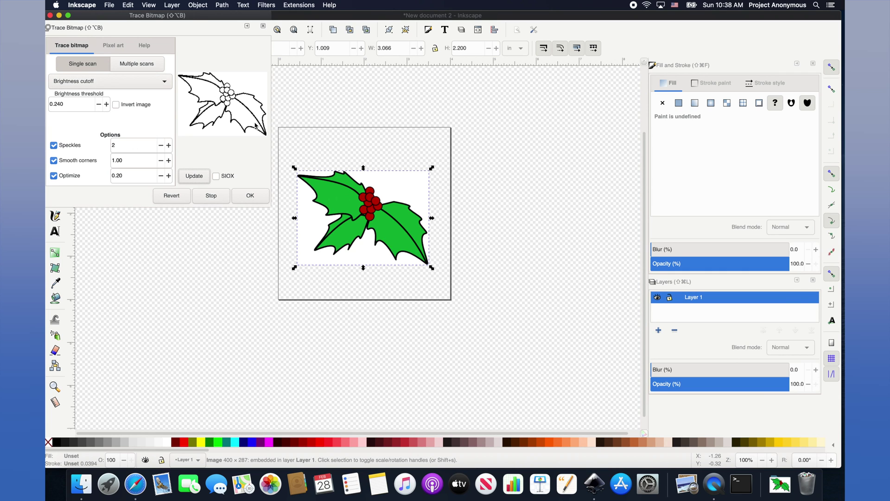
click(201, 177)
click(250, 195)
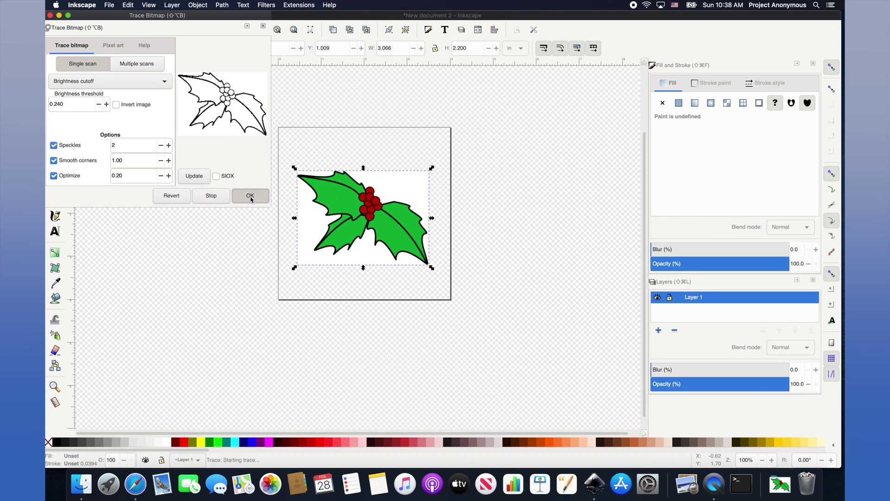
click(50, 16)
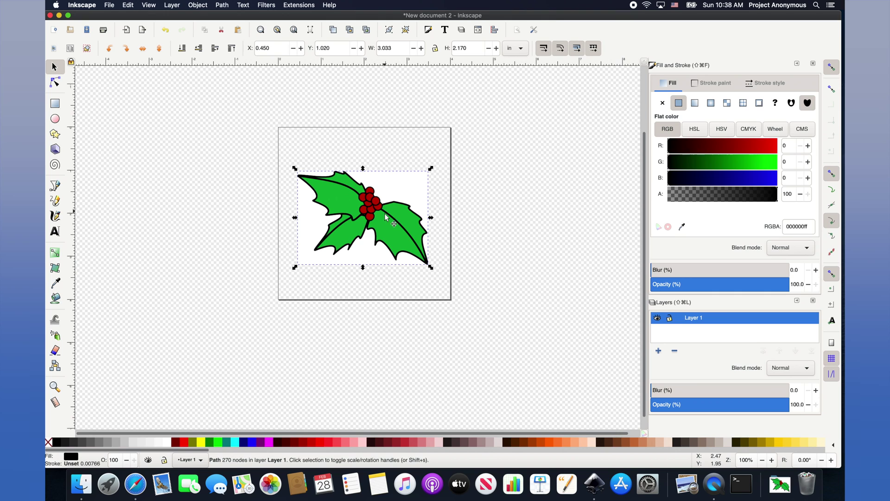
- Move the traced holly outline off the page to X 4.584, Y -1.182 in
mouse_move(386, 216)
mouse_down()
mouse_move(403, 245)
mouse_move(465, 278)
mouse_move(531, 265)
mouse_move(565, 227)
mouse_move(590, 262)
mouse_up()
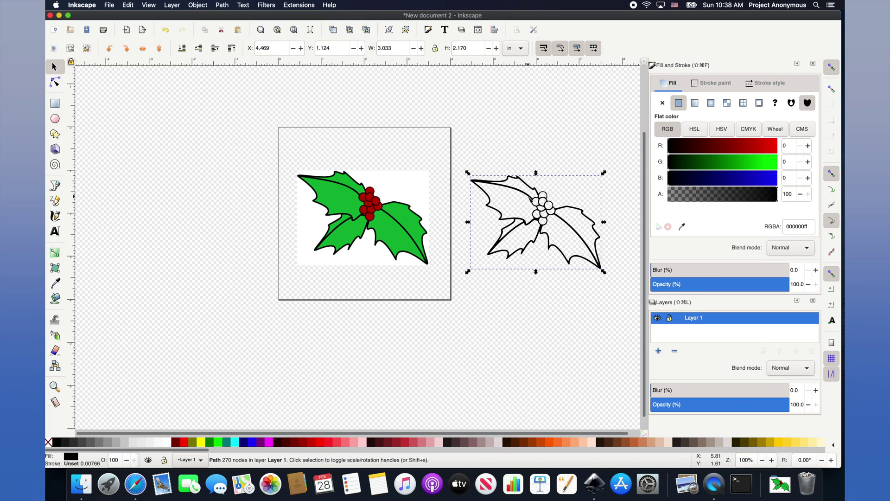
key(n)
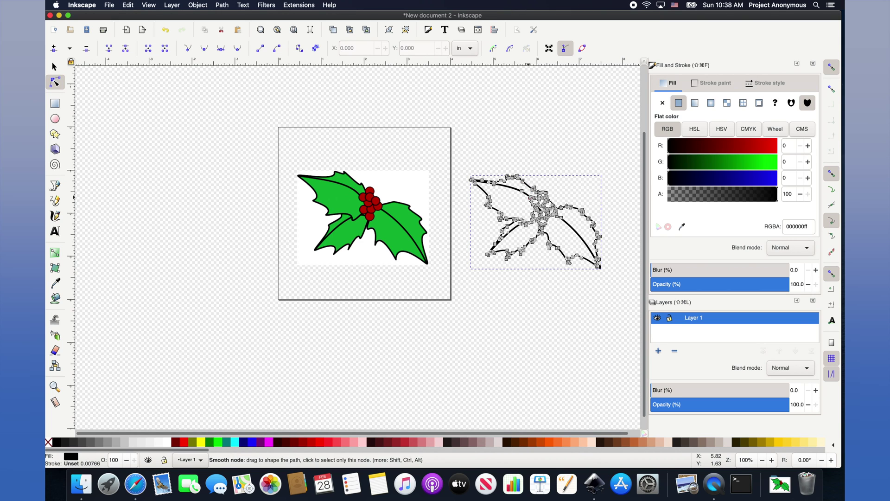
click(385, 214)
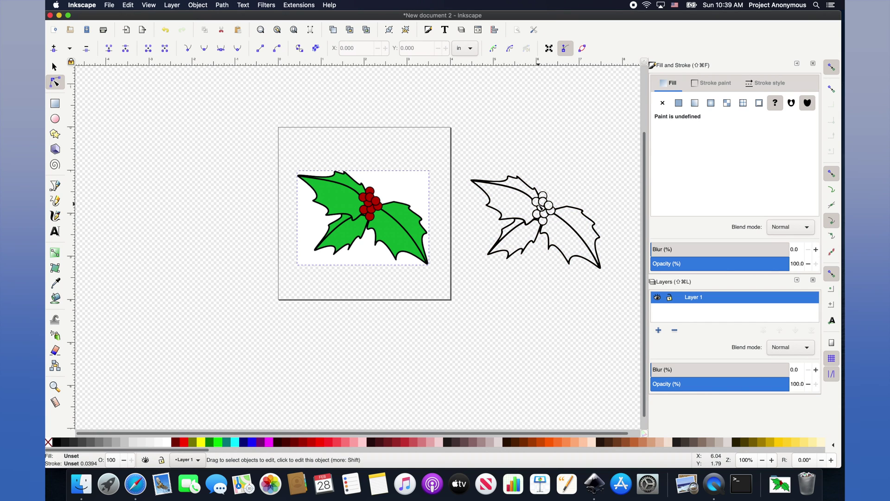
key(s)
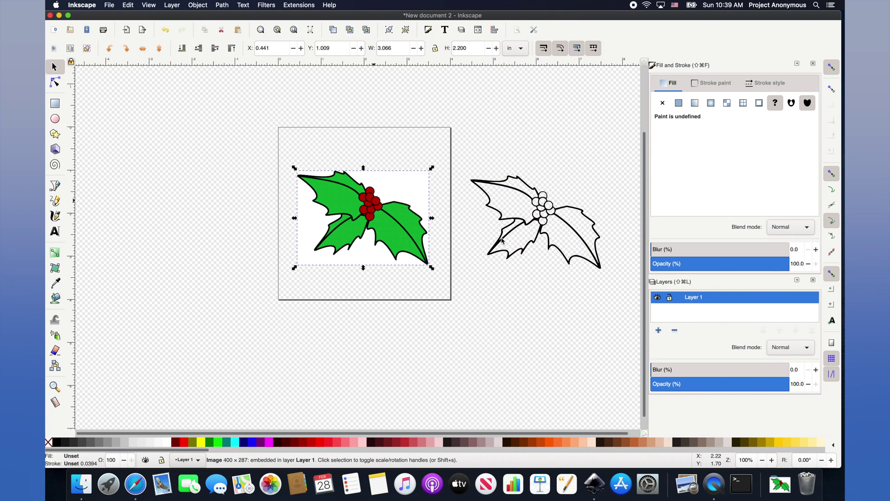
click(549, 207)
drag(550, 208, 556, 106)
click(342, 197)
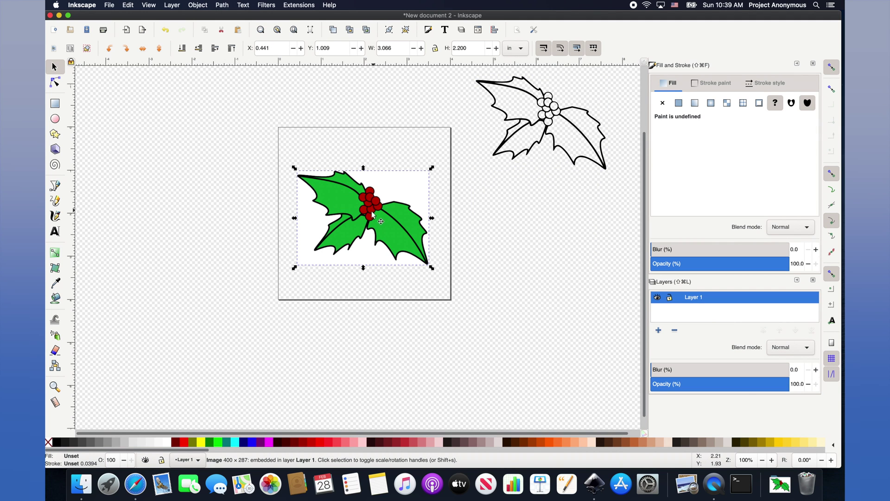
- Trace the holly bitmap using multiple scans by Colors to make a coloured vector copy
click(222, 5)
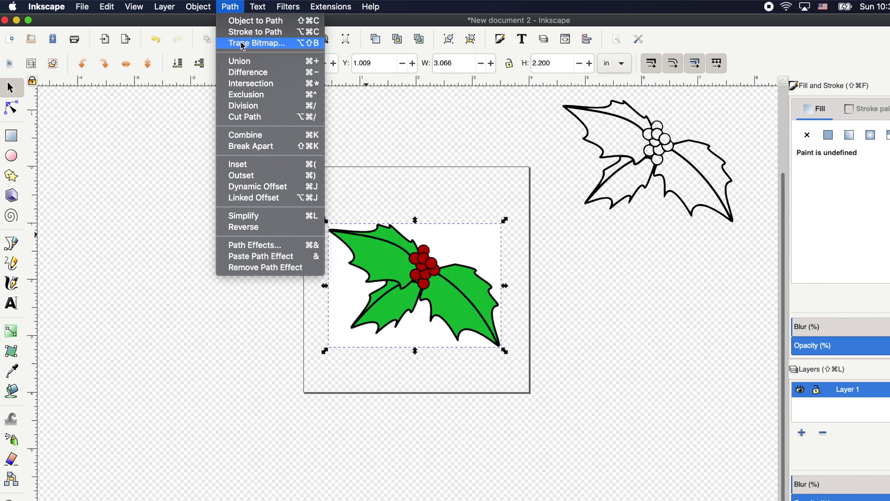
click(239, 43)
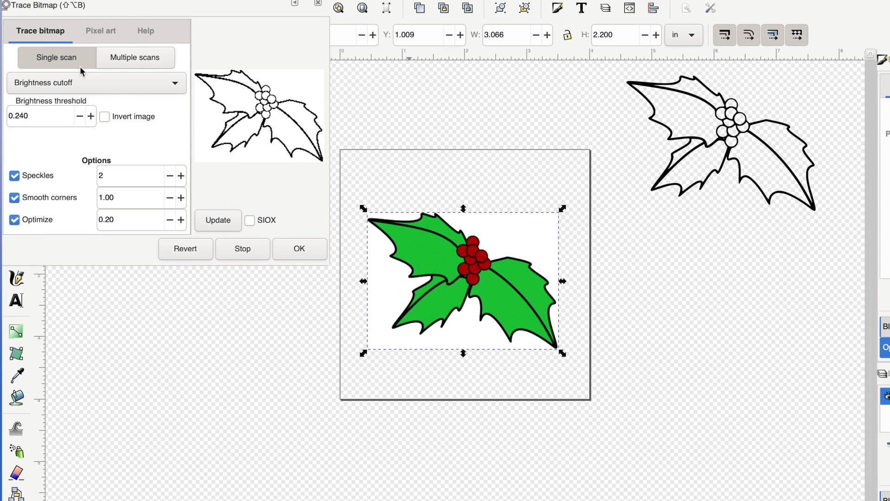
click(138, 58)
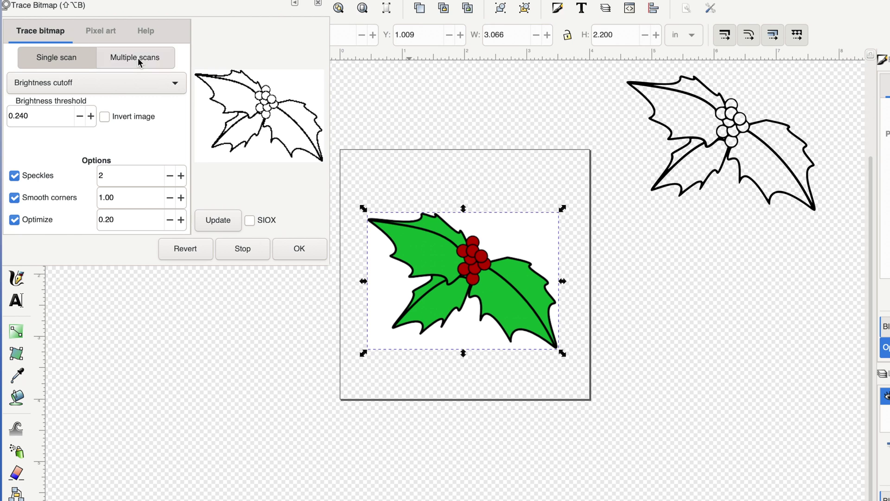
click(176, 86)
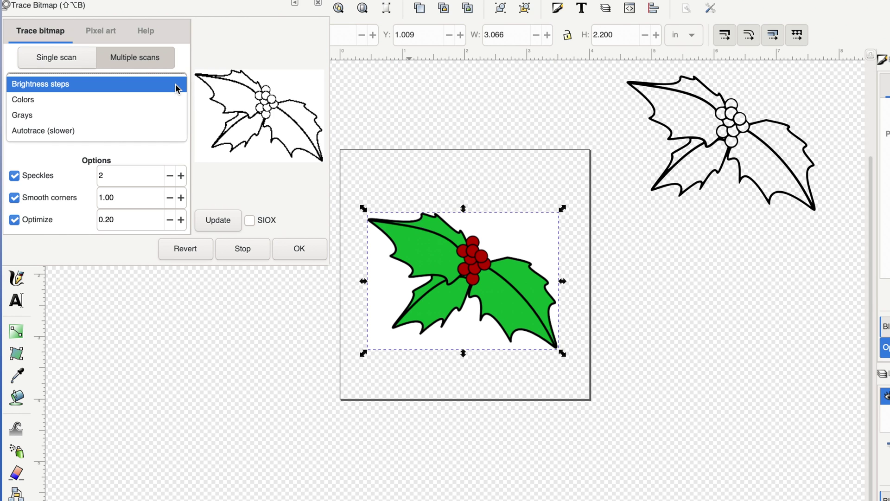
click(28, 102)
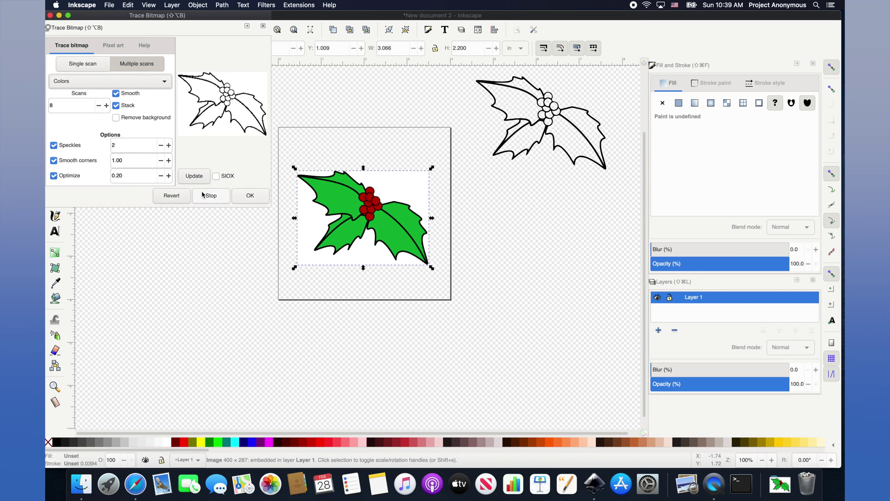
click(194, 176)
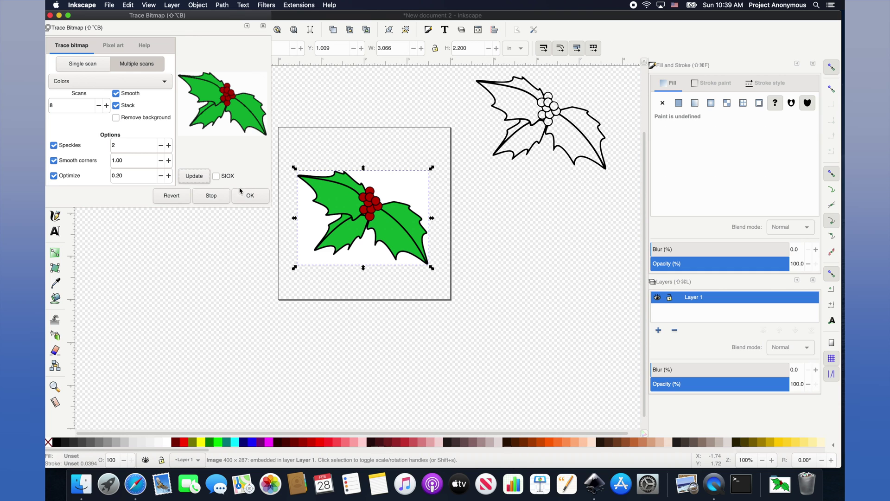
click(250, 197)
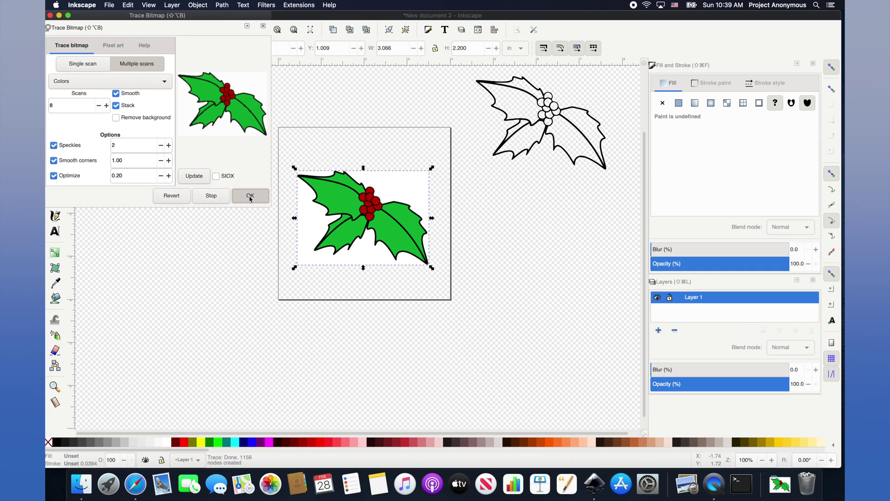
click(250, 197)
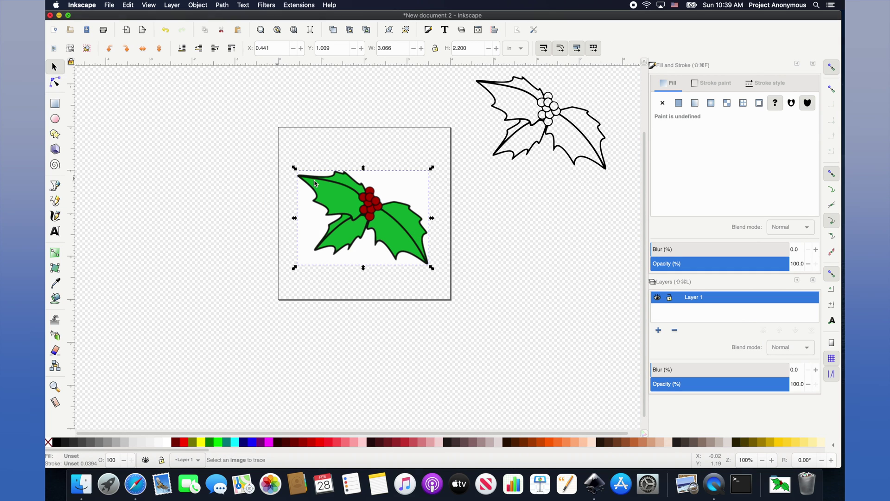
- Move the coloured holly trace off the bitmap to the lower right and inspect its nodes
drag(371, 224, 564, 278)
click(54, 82)
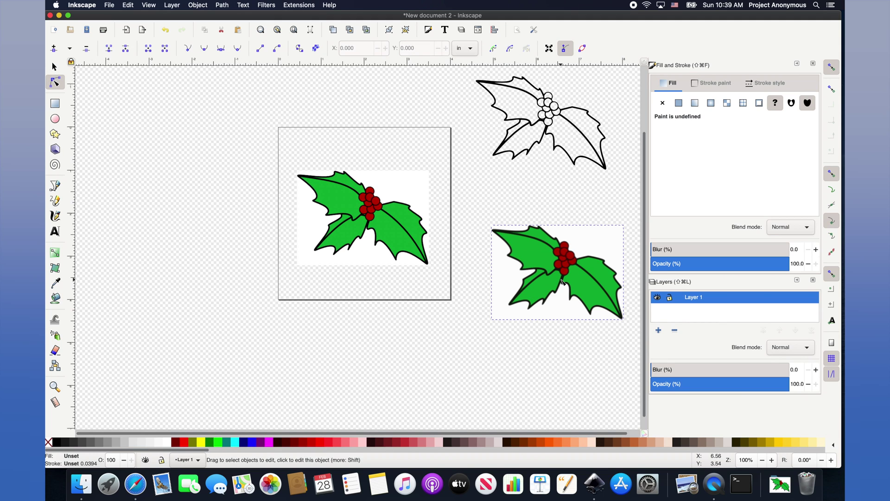
click(562, 281)
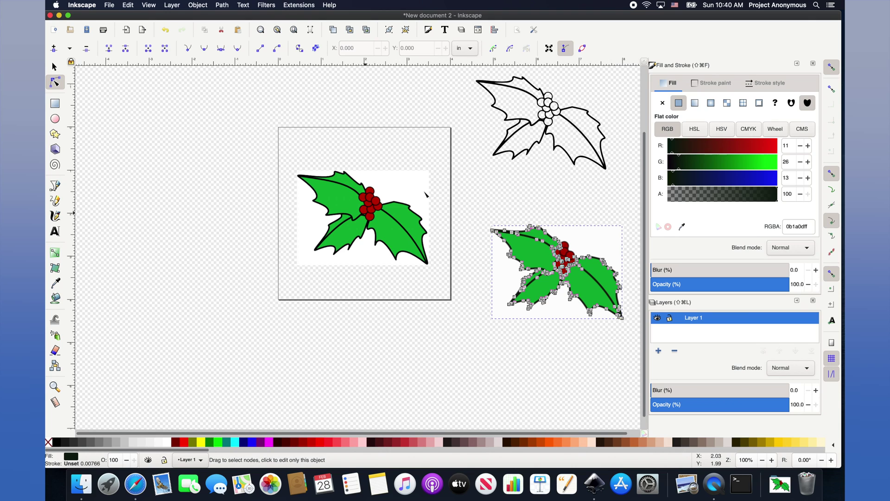
- Rename Layer 1 to 'Clipart' and add layers 'Fill Layer' and 'Satin Stitch' above it
double_click(693, 318)
text(Clipart)
key(Return)
click(658, 351)
text(Fill Layer)
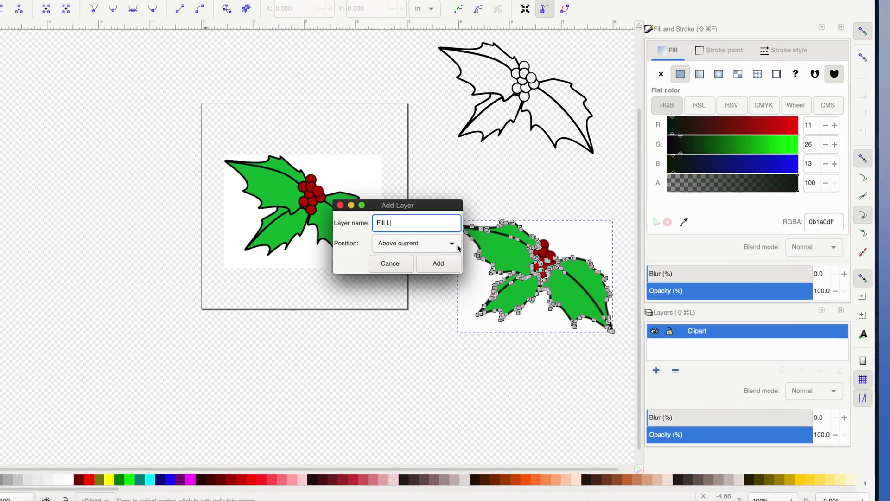
key(Return)
click(670, 354)
text(Satin Stitch)
key(Return)
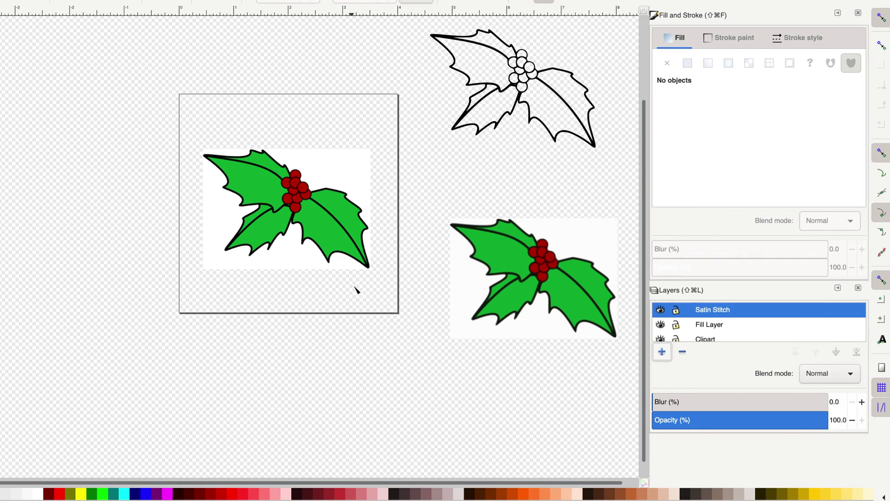
- Move the traced holly outline to the Satin Stitch layer and hide the Clipart layer
right_click(544, 74)
click(570, 234)
click(436, 291)
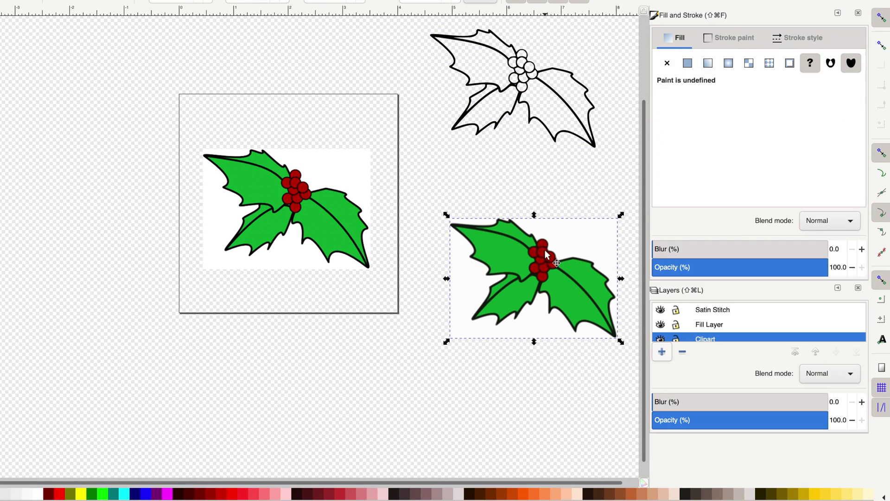
click(660, 339)
- Position the outline holly on the hoop page at X 0.419, Y 0.999 in
drag(460, 102, 231, 220)
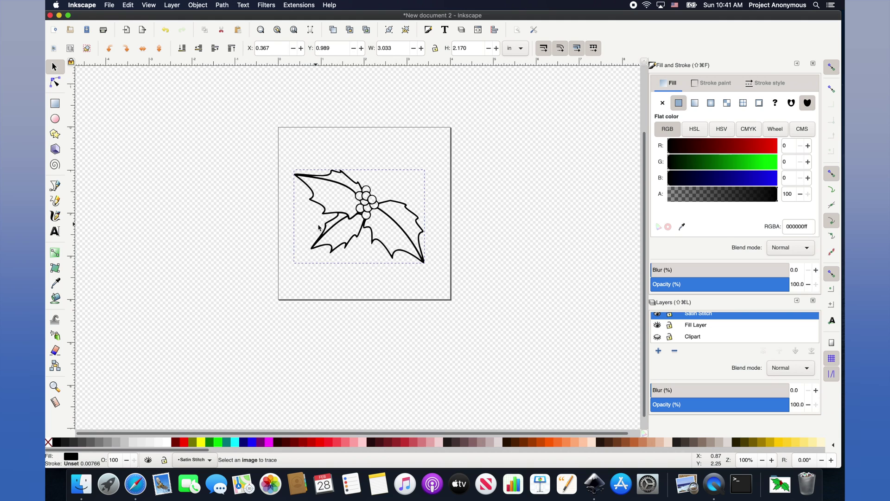
drag(319, 227, 319, 227)
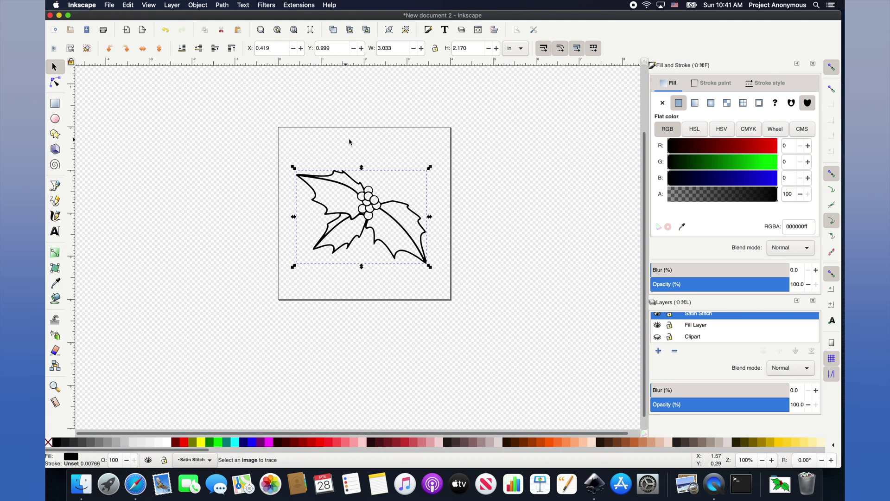
click(349, 141)
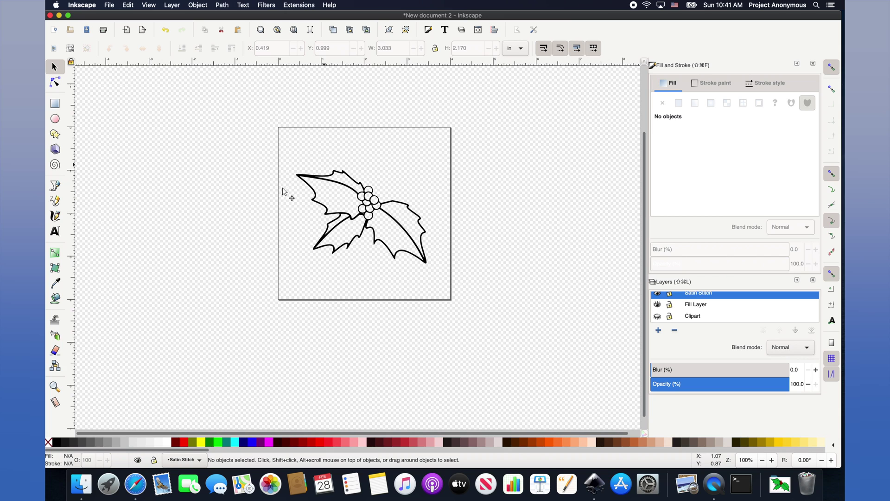
click(55, 299)
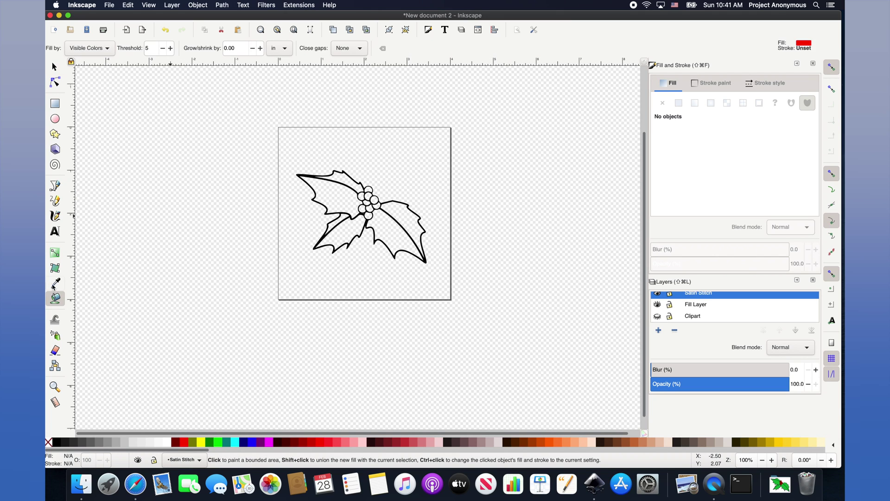
- Paint-bucket each holly leaf with green 008000, leaving the berries white
click(209, 443)
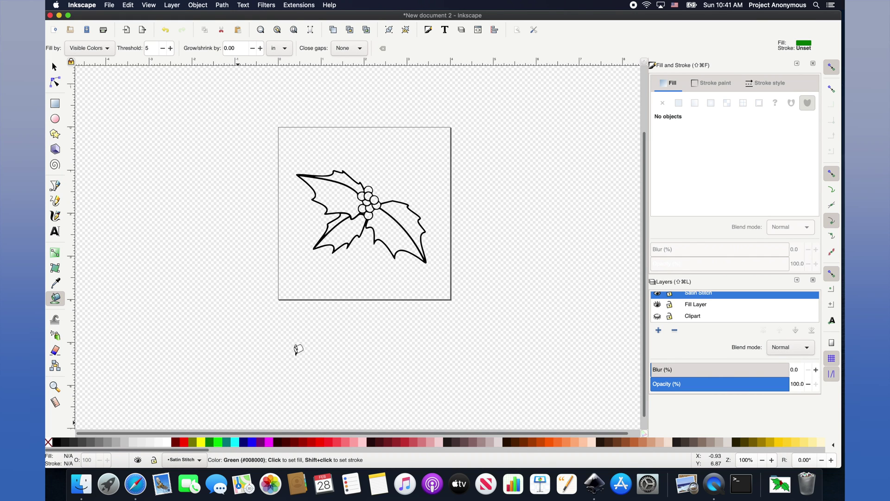
click(344, 173)
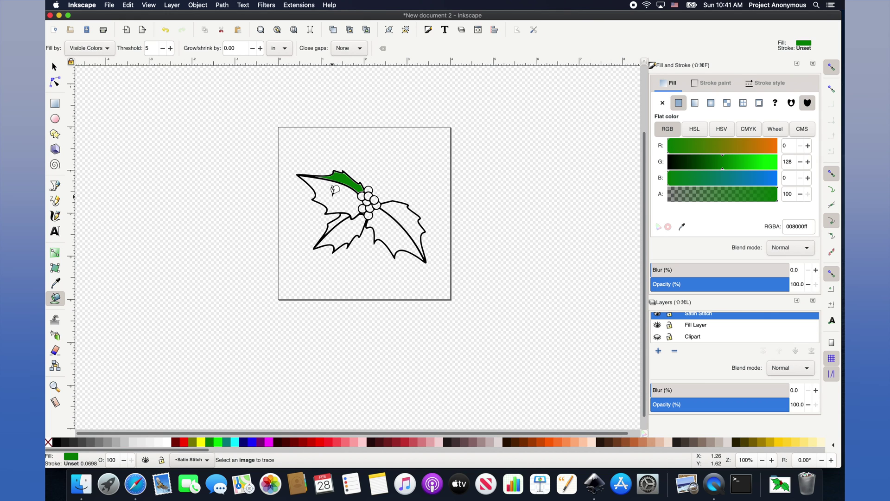
click(334, 189)
click(338, 221)
click(394, 222)
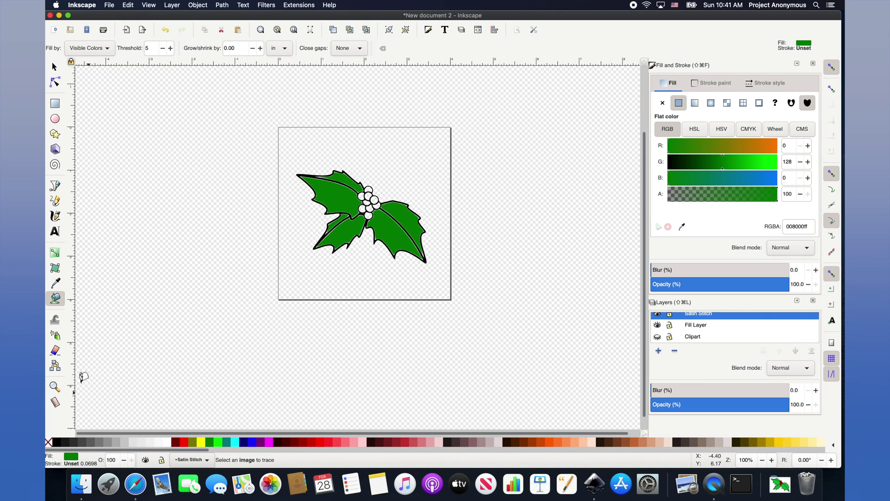
click(54, 66)
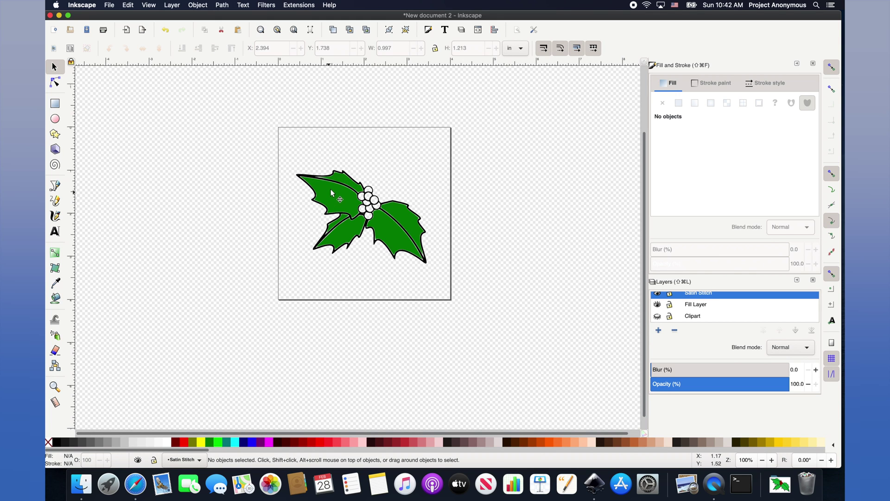
- Select the upper-left leaf's green fill and zoom in close on it
click(332, 192)
scroll(333, 183, up, 2)
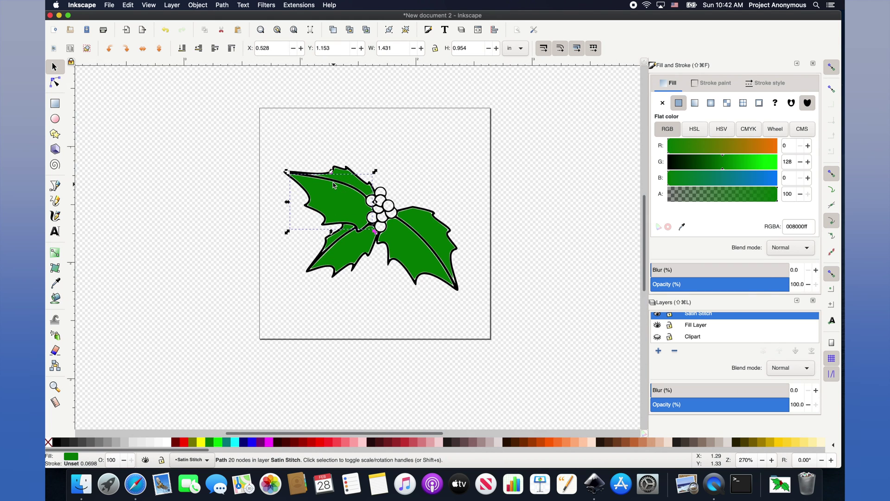
scroll(332, 184, up, 2)
scroll(333, 185, up, 2)
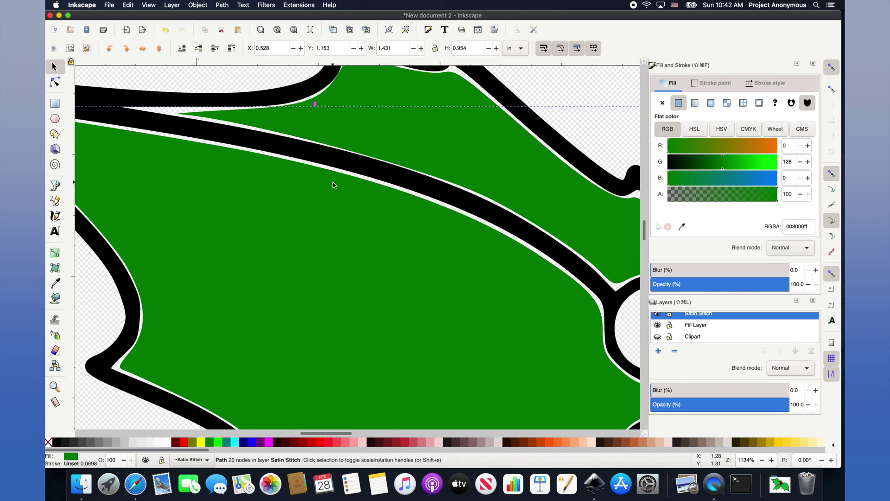
scroll(355, 176, up, 2)
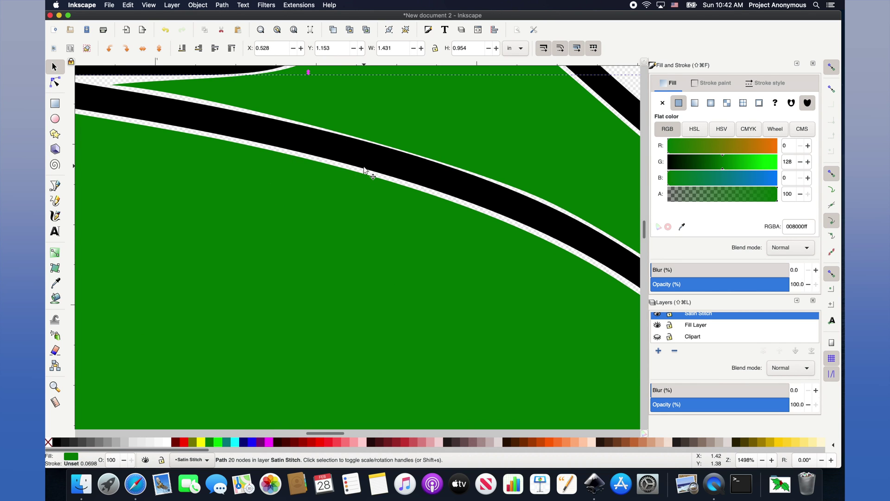
scroll(365, 170, down, 2)
scroll(364, 170, down, 2)
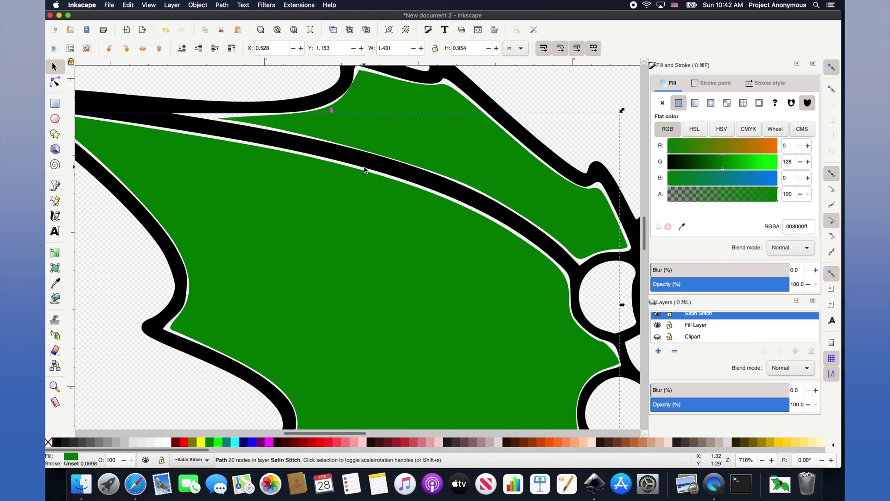
scroll(364, 170, down, 1)
scroll(361, 172, down, 1)
scroll(353, 169, down, 1)
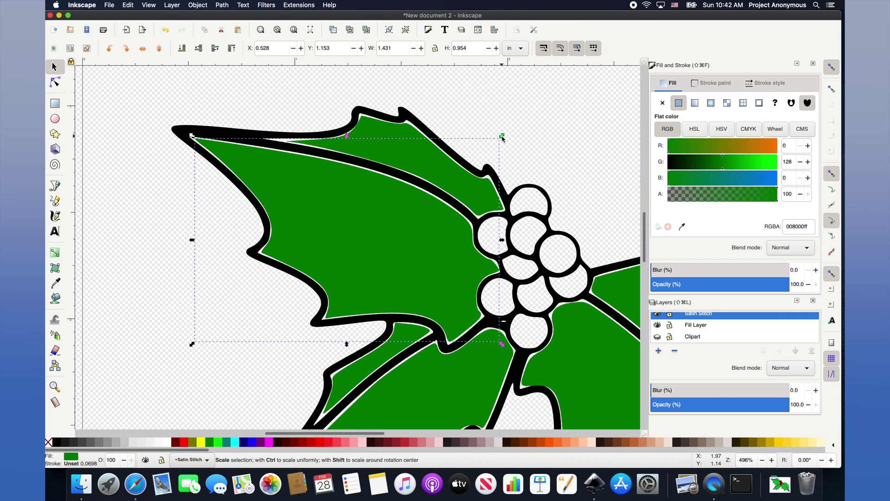
- Enlarge the fill proportionally to 1.453 × 0.969 in, shift it left, and reshape an edge curve
key(ctrl)
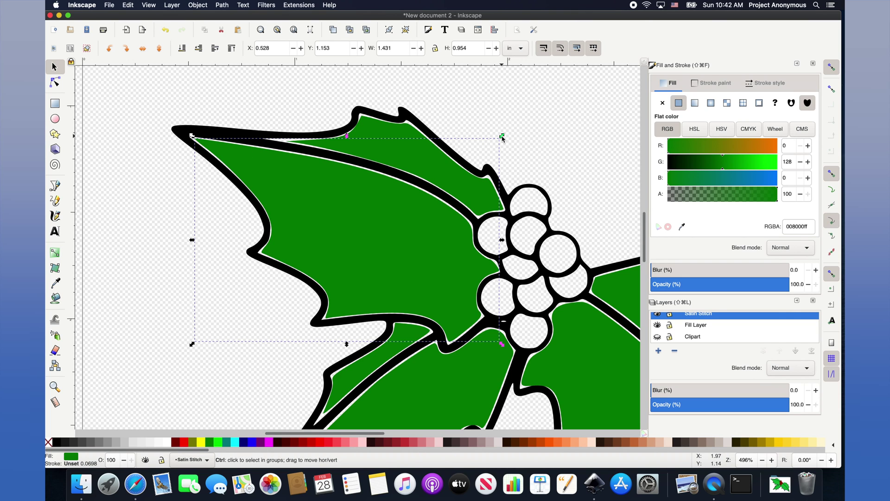
drag(504, 139, 520, 137)
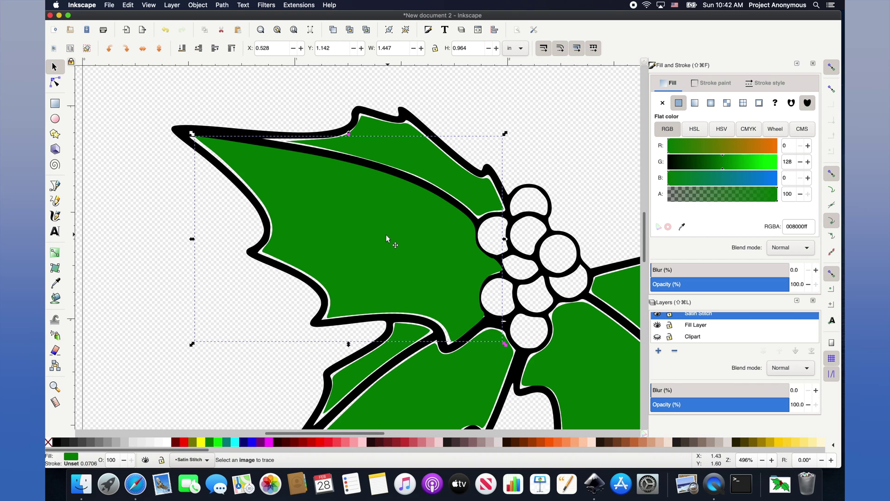
drag(386, 236, 385, 236)
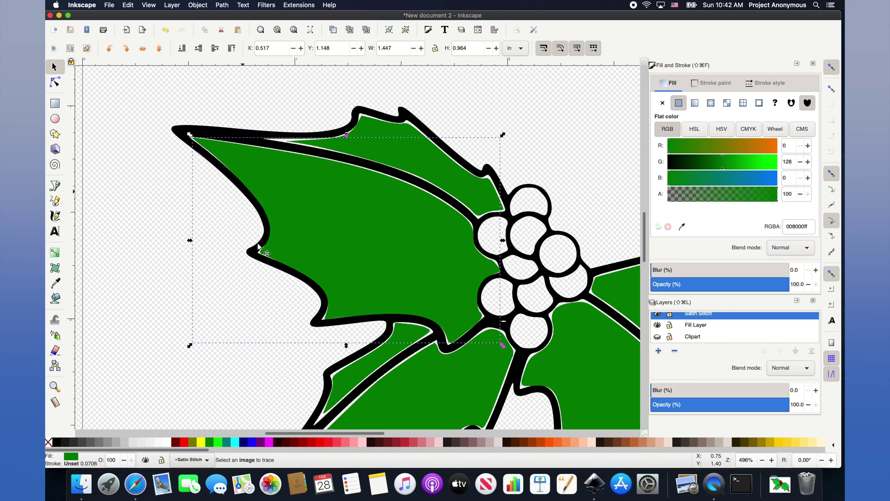
double_click(361, 231)
drag(321, 159, 319, 159)
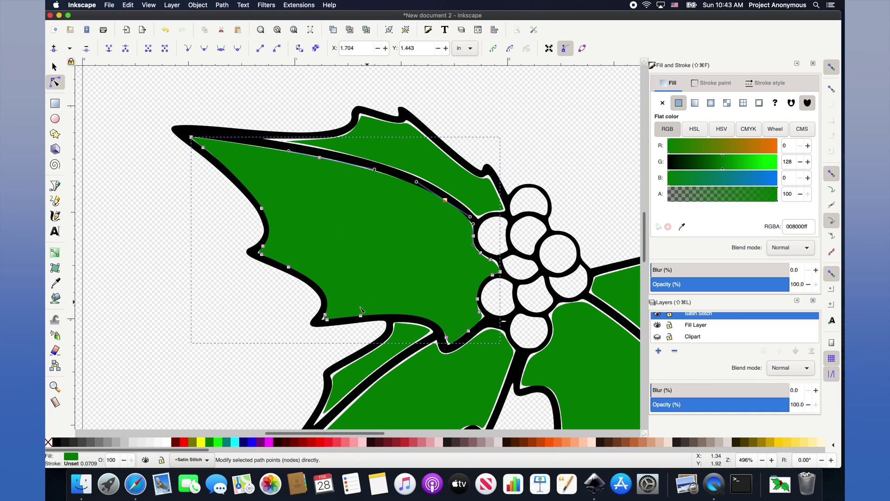
- Fill the holly berries red with the Paint Bucket
scroll(364, 310, down, 5)
scroll(364, 310, right, 5)
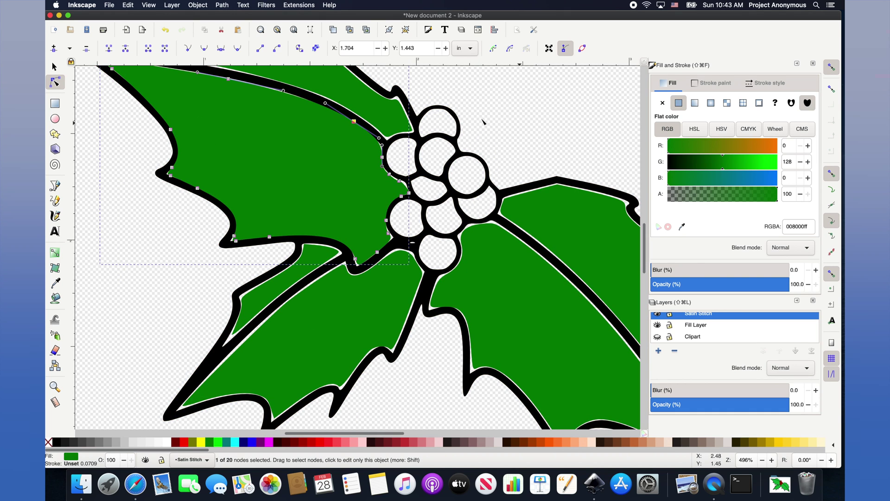
click(79, 278)
click(55, 298)
click(412, 214)
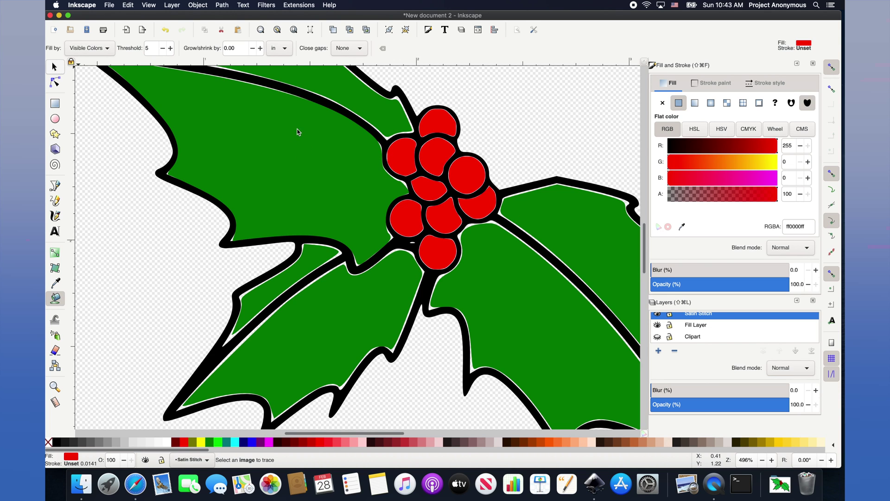
- Zoom out to the whole page and select all the holly paths
key(s)
key(5)
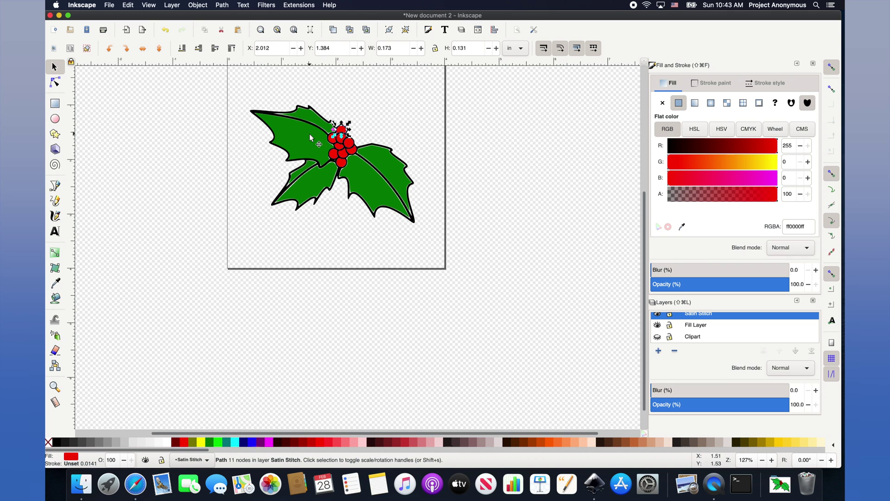
key(ctrl+a)
click(299, 5)
- Open Ink/Stitch embroidery Params for the selected holly paths
mouse_move(318, 95)
click(523, 169)
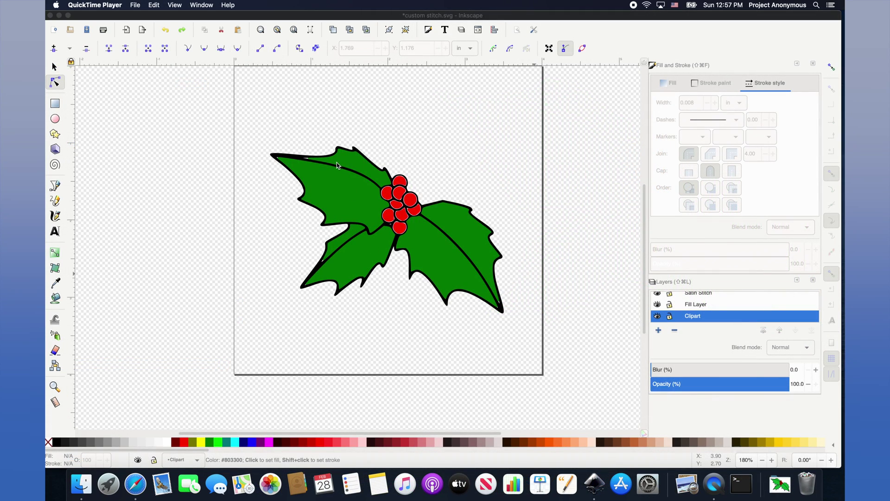
- Select the holly clipart path with the Node tool and apply Path > Simplify
click(273, 157)
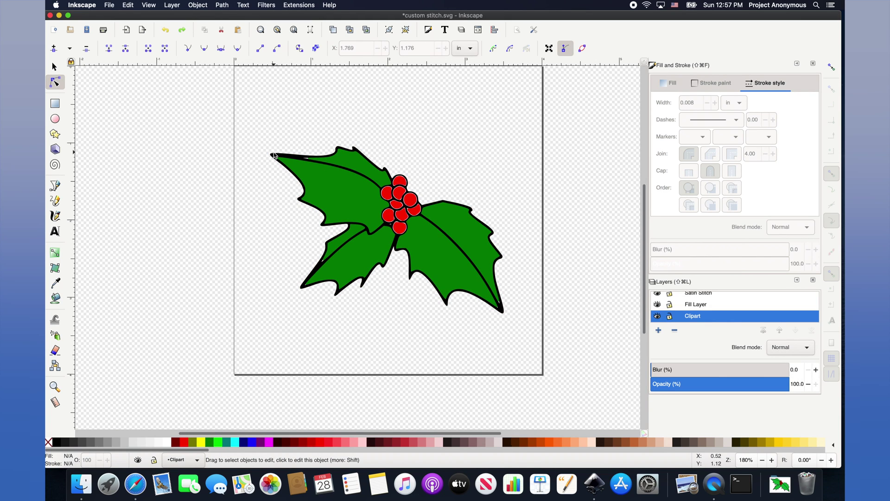
click(273, 155)
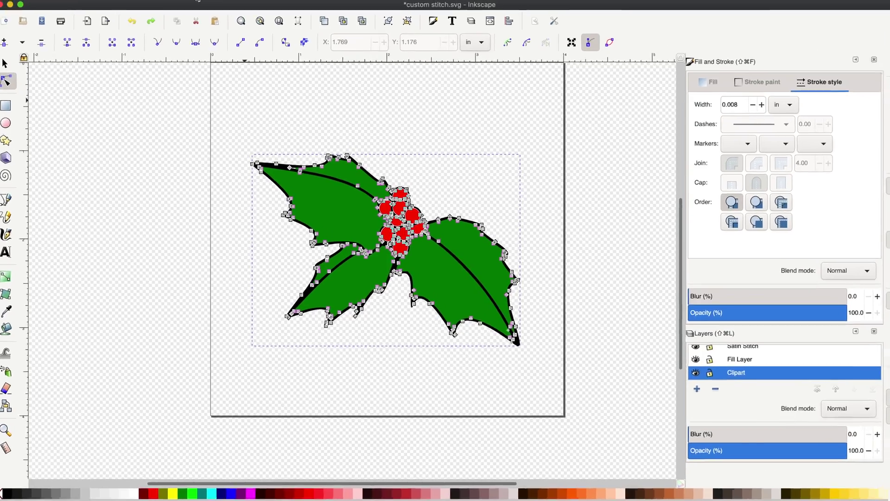
click(222, 5)
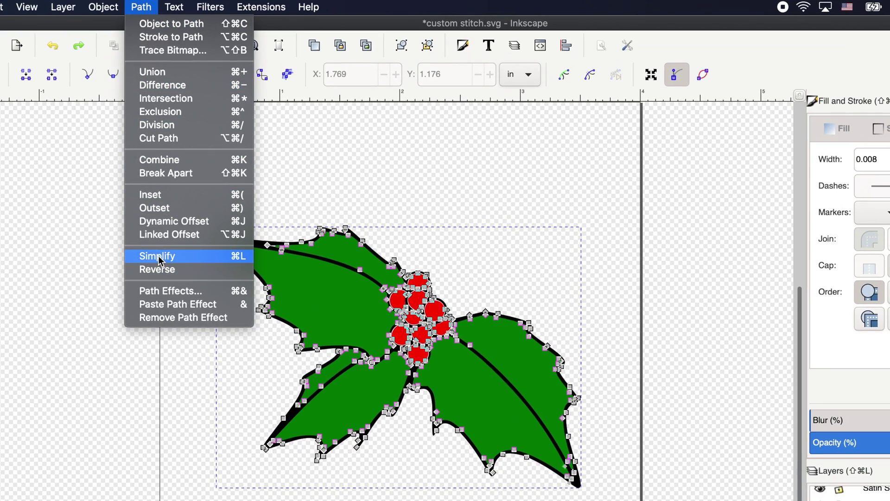
click(158, 255)
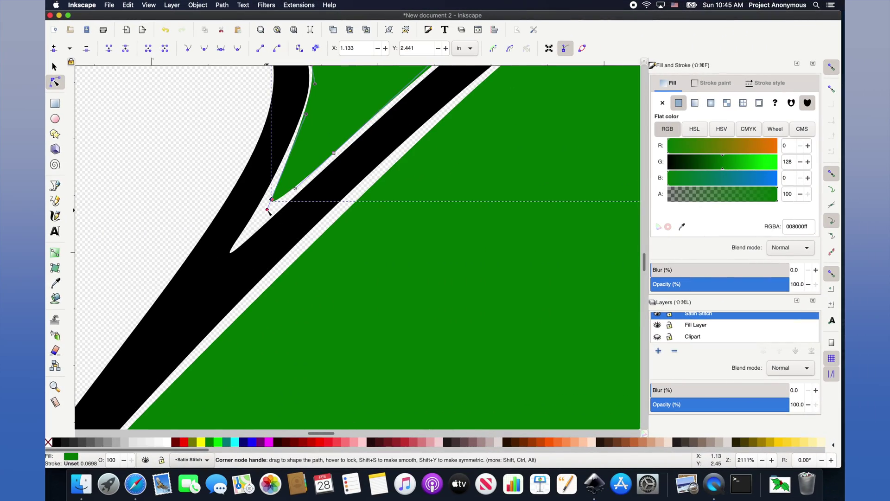
- Pull the curve near the green leaf's narrow tip up and to the left
drag(266, 210, 262, 200)
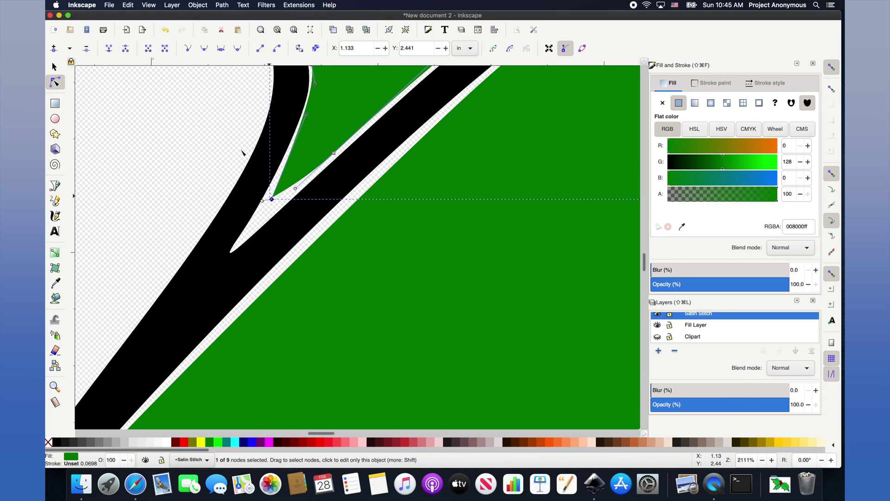
scroll(205, 135, down, 15)
scroll(328, 142, up, 9)
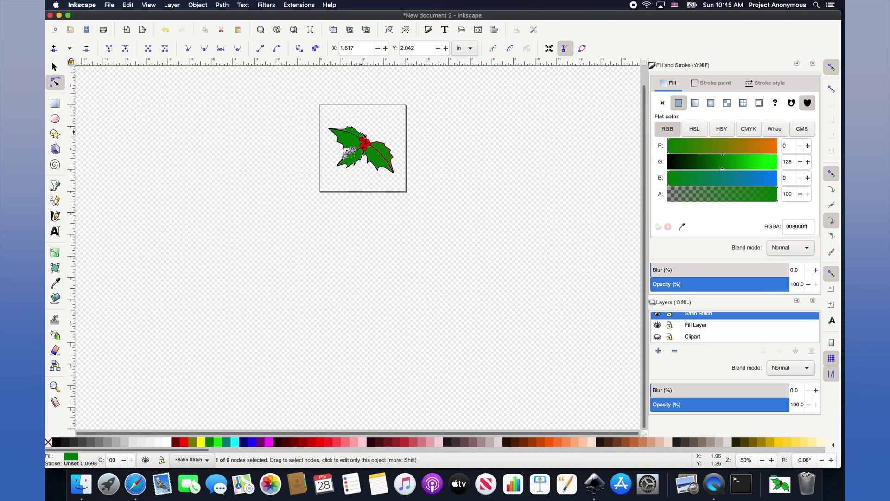
- Run Ink/Stitch Params on all paths, then dismiss the 'Shape is not valid' error
key(s)
key(super+a)
click(298, 5)
key(alt+q)
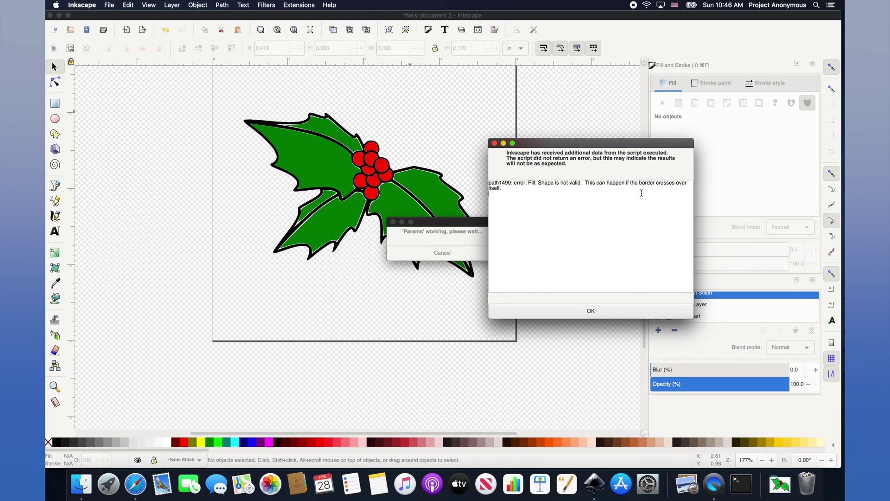
click(589, 311)
- Isolate the top leaf path and open Ink/Stitch Params for it alone
key(super+a)
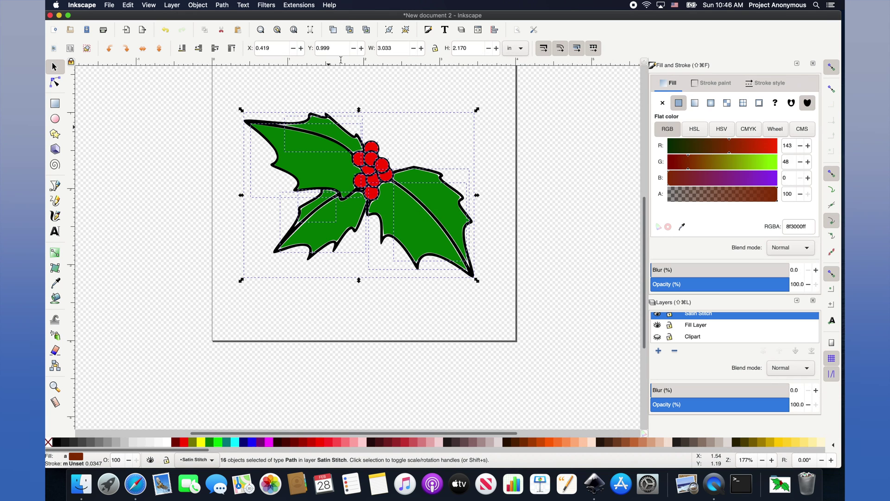
click(342, 111)
click(338, 116)
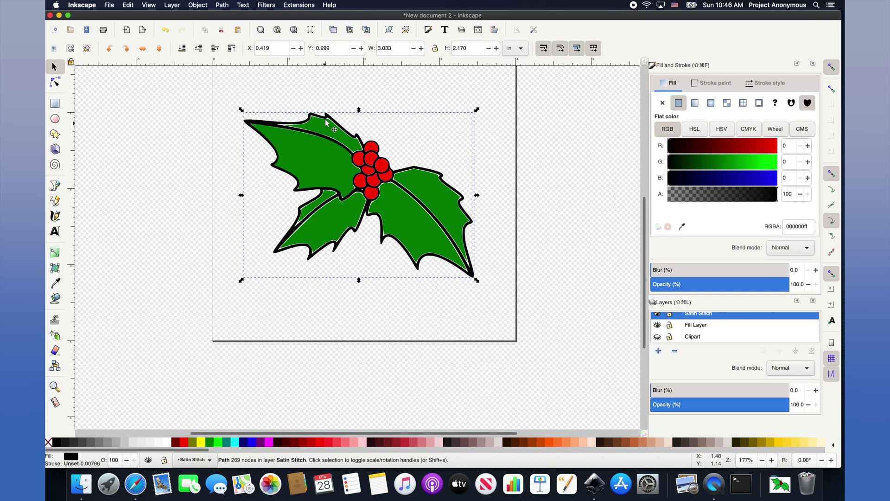
click(309, 124)
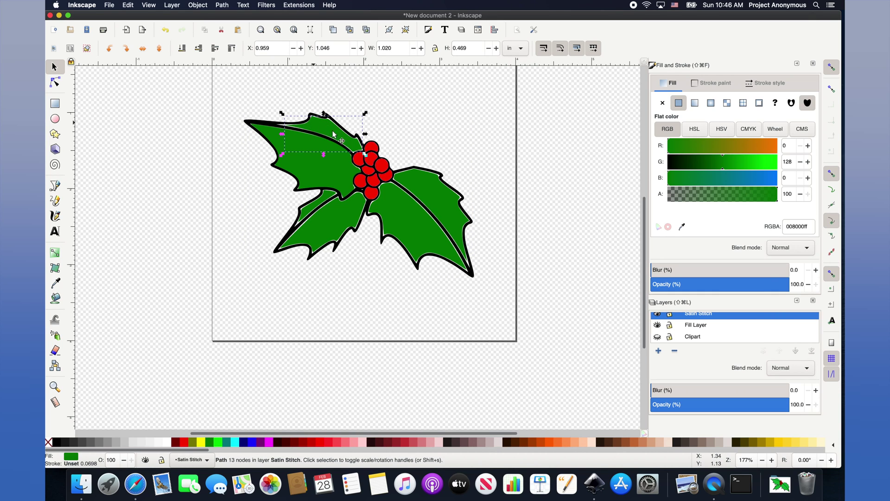
click(297, 5)
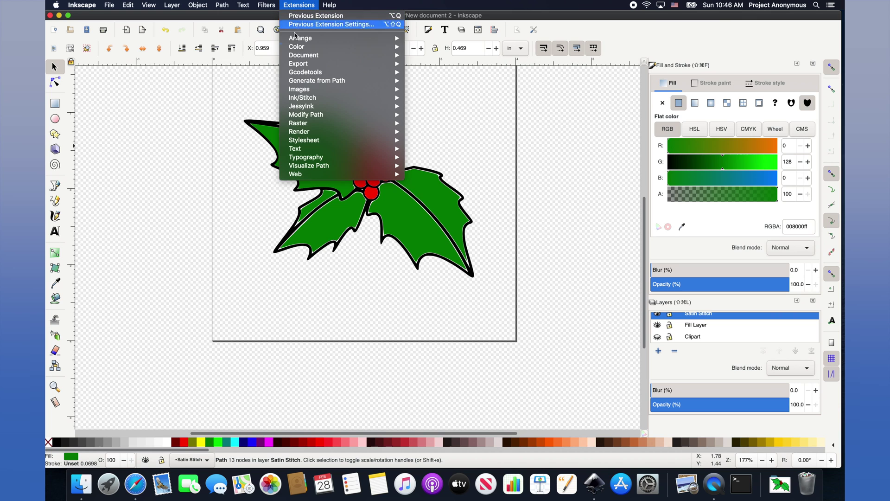
mouse_move(313, 104)
click(440, 140)
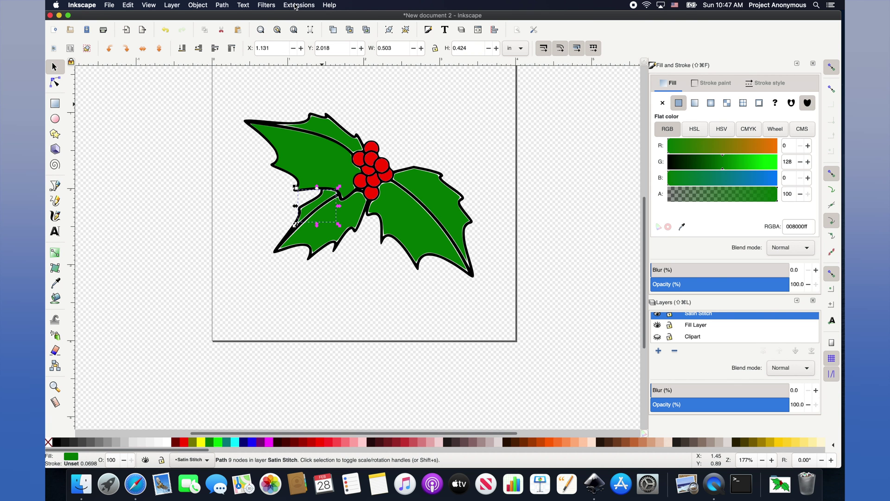
- Rerun Params on the selected leaf and dismiss the invalid-shape error
click(295, 6)
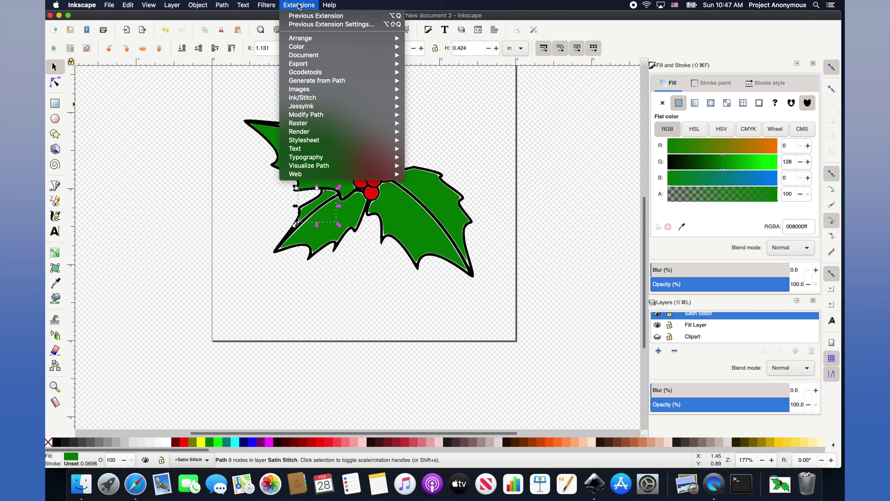
mouse_move(315, 114)
click(433, 182)
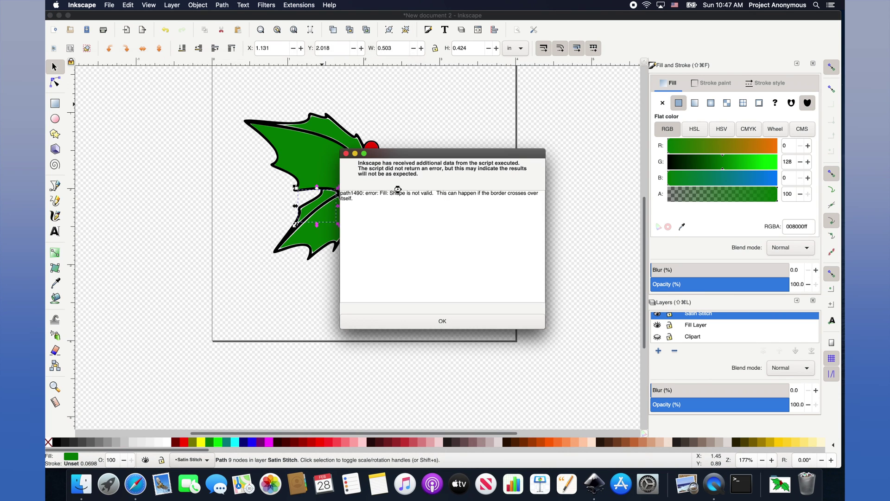
click(440, 317)
- Select the small lower-left leaf, zoom in, and edit its bottom tip node
click(305, 209)
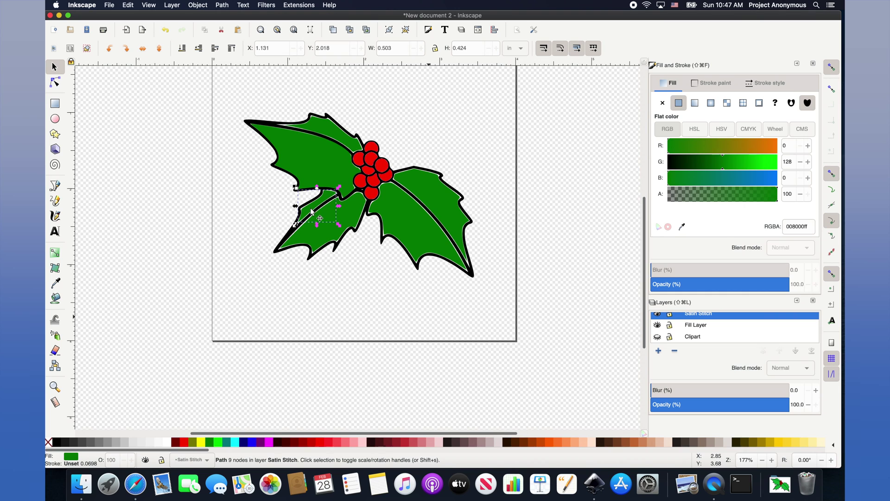
scroll(302, 213, up, 3)
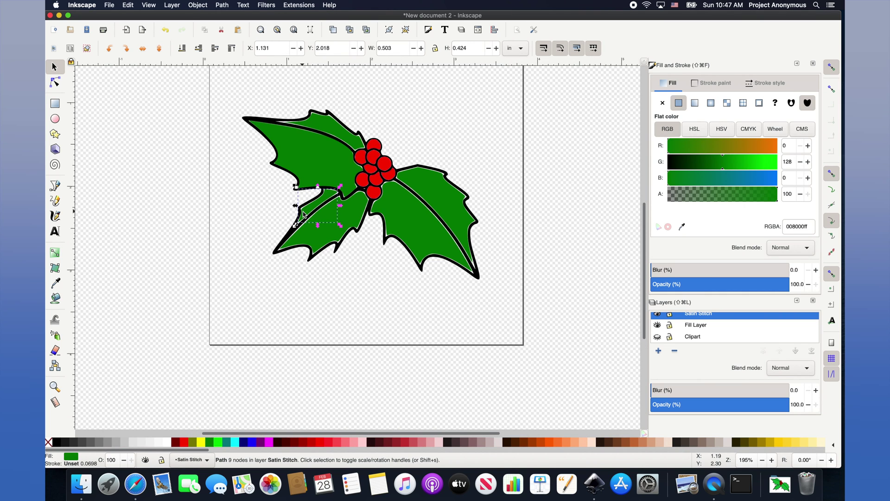
scroll(305, 214, up, 3)
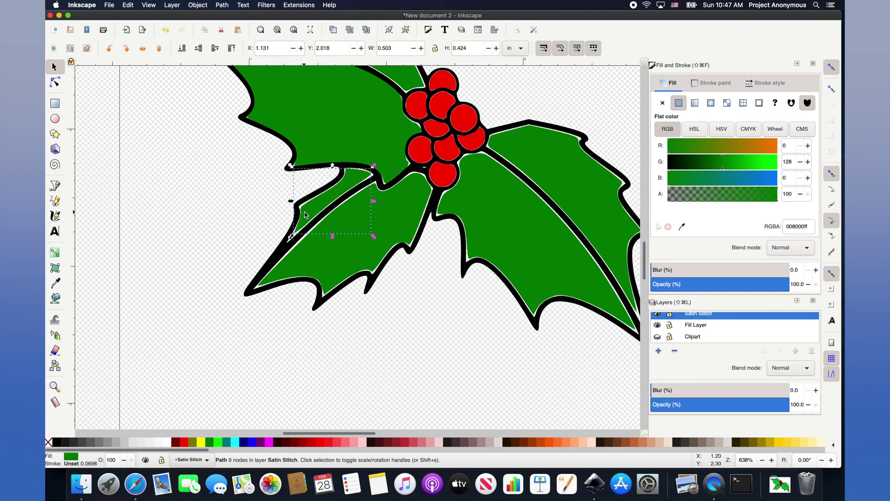
scroll(303, 232, up, 3)
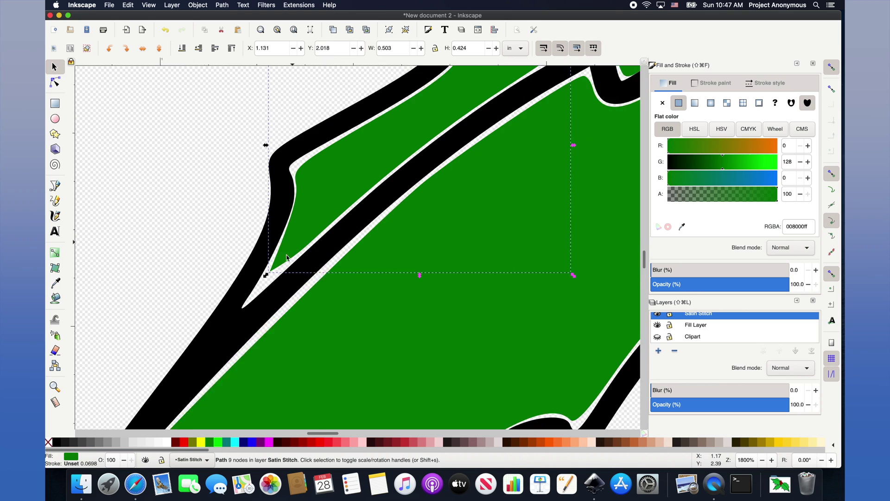
click(55, 82)
drag(262, 283, 262, 295)
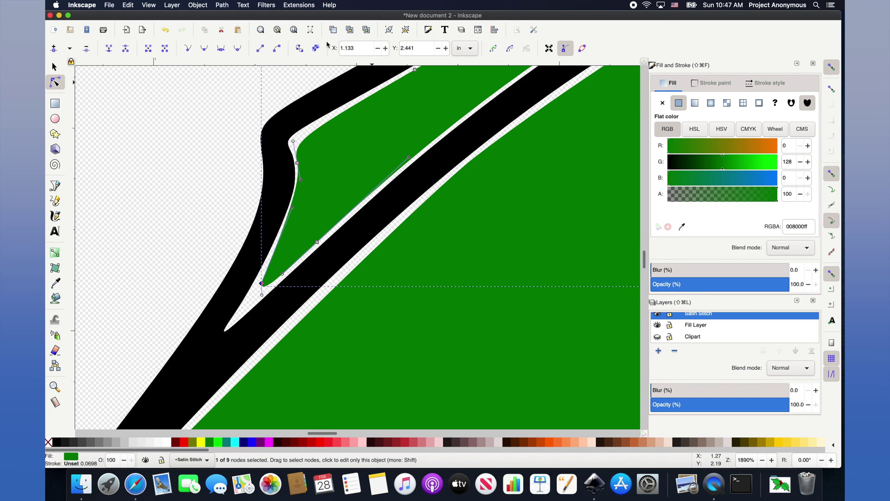
click(201, 186)
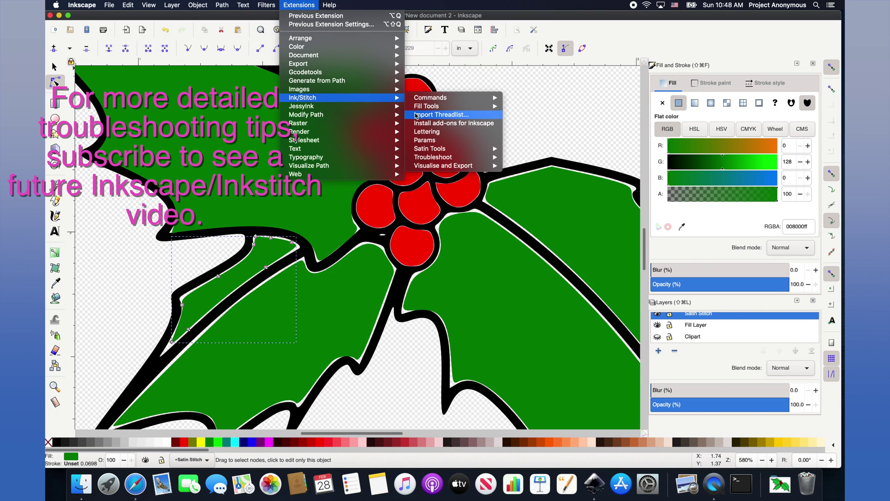
- Launch the Ink/Stitch Realistic Preview simulator for the holly design
mouse_move(433, 160)
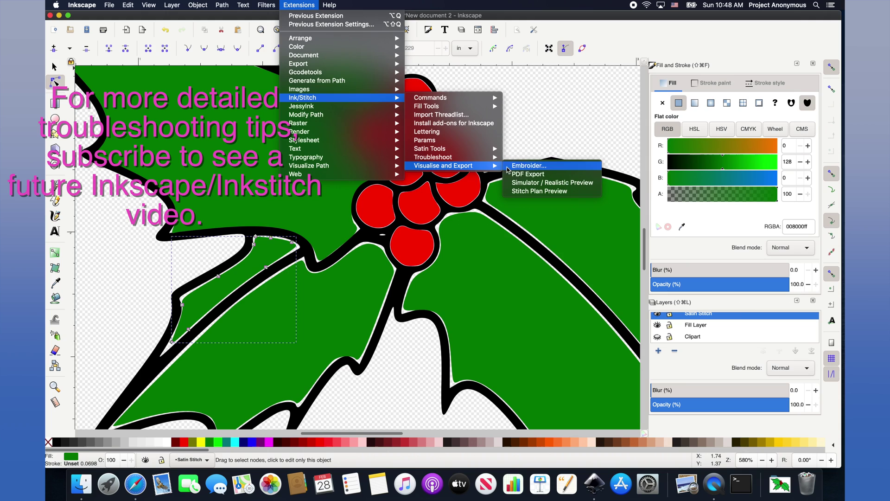
click(519, 184)
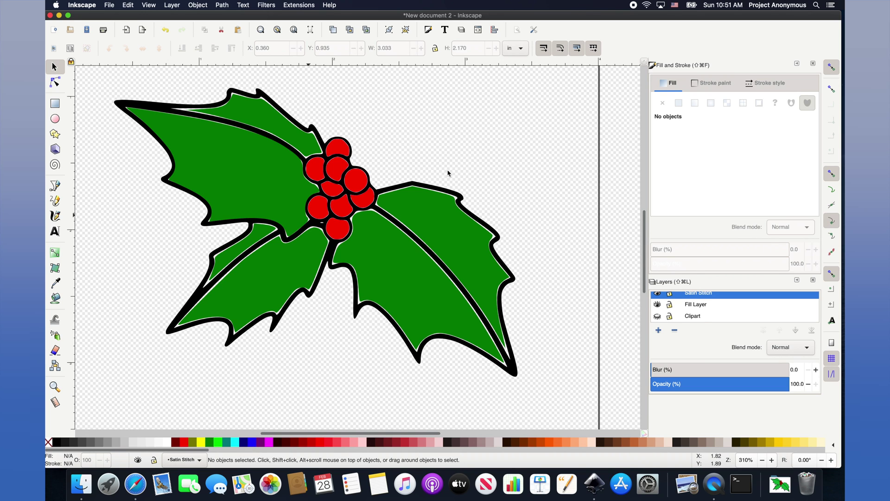
- Delete the black outline path and give the upper leaf a black outline
click(439, 189)
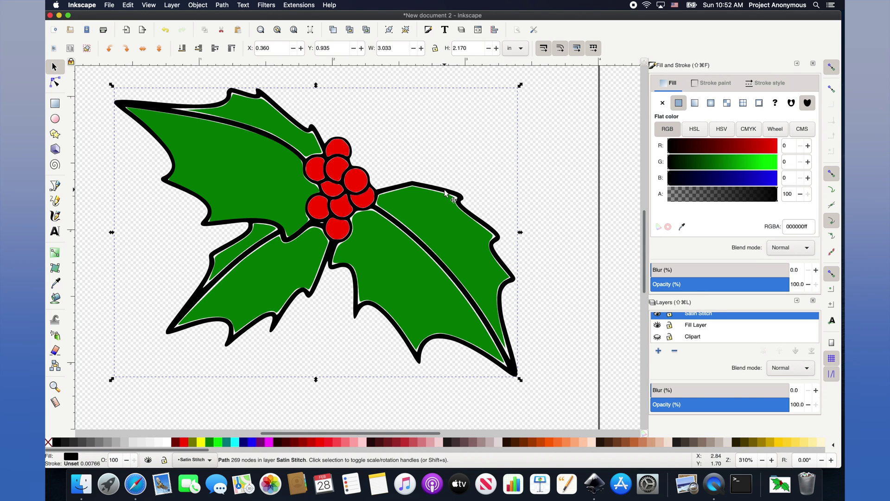
key(Delete)
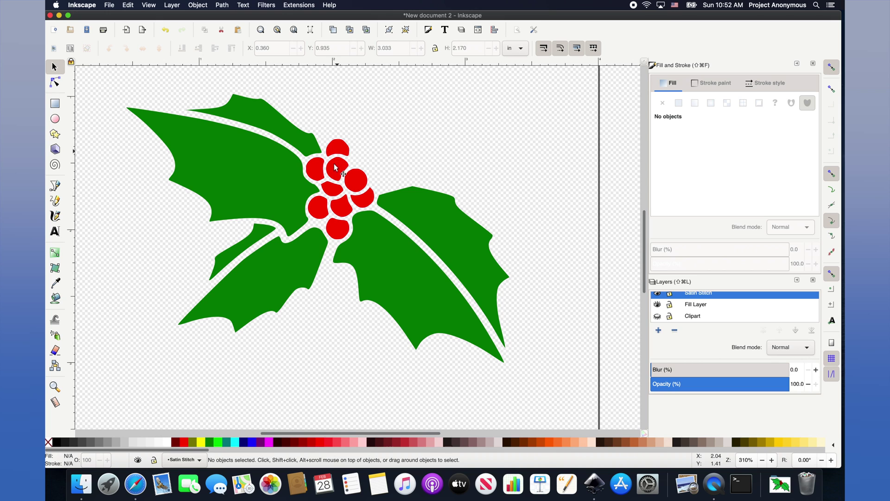
click(257, 106)
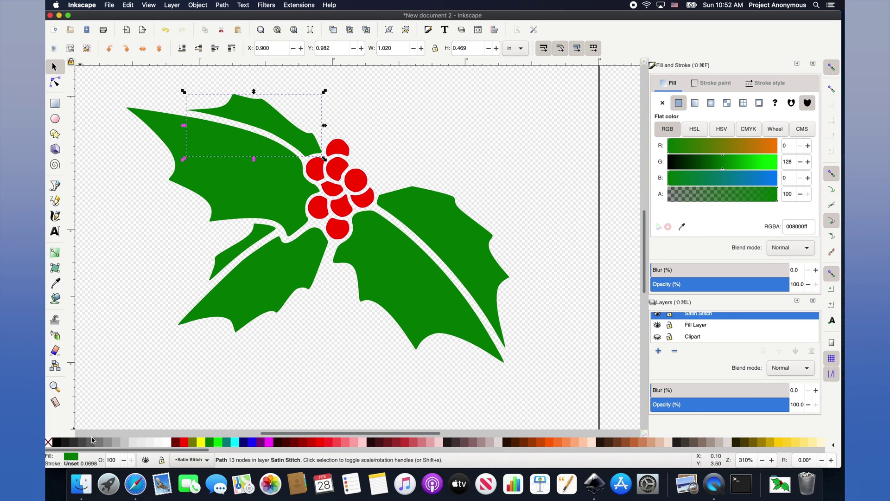
key(shift)
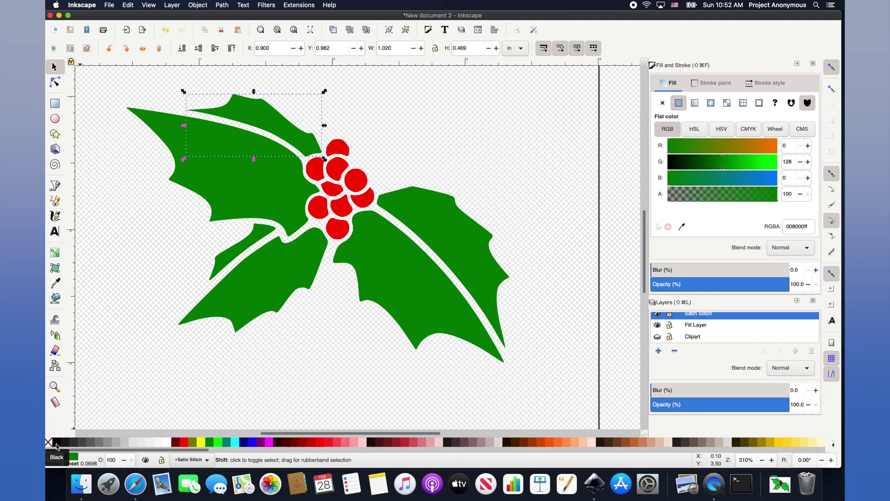
shift+click(57, 446)
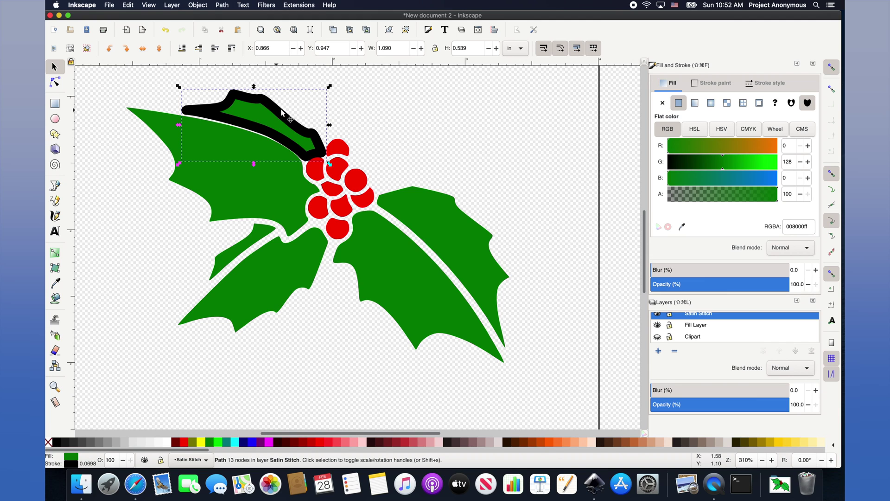
- Give all five green leaves a black outline
click(263, 107)
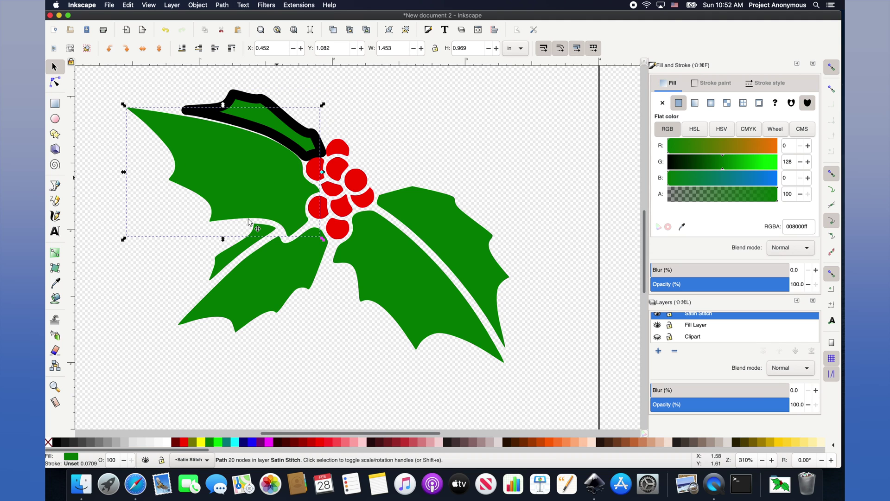
shift+click(253, 241)
shift+click(418, 222)
shift+click(394, 302)
shift+click(289, 260)
shift+click(55, 442)
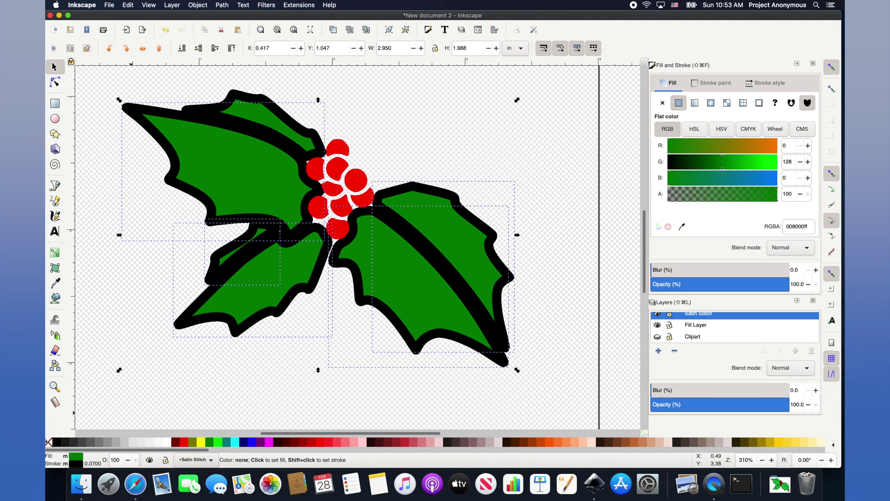
- Set the red berries' outline width to 0.030 in, then deselect
click(340, 231)
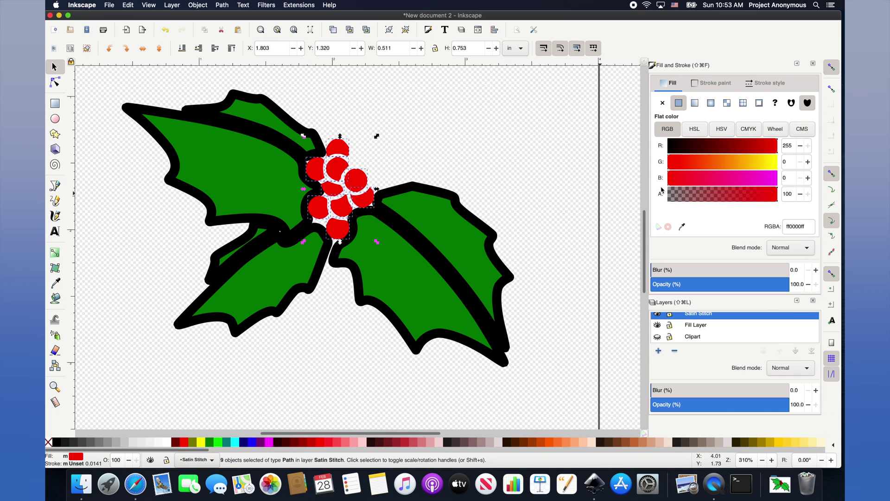
click(767, 82)
scroll(693, 102, up, 2)
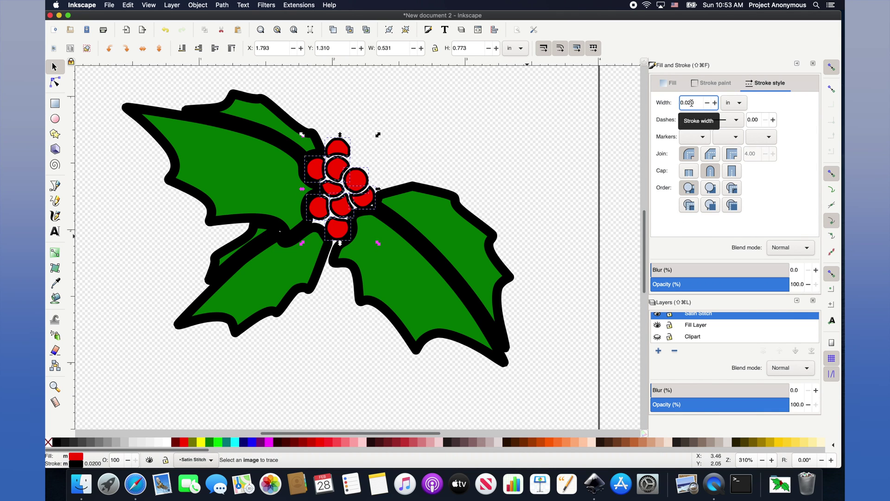
scroll(693, 103, up, 1)
click(388, 146)
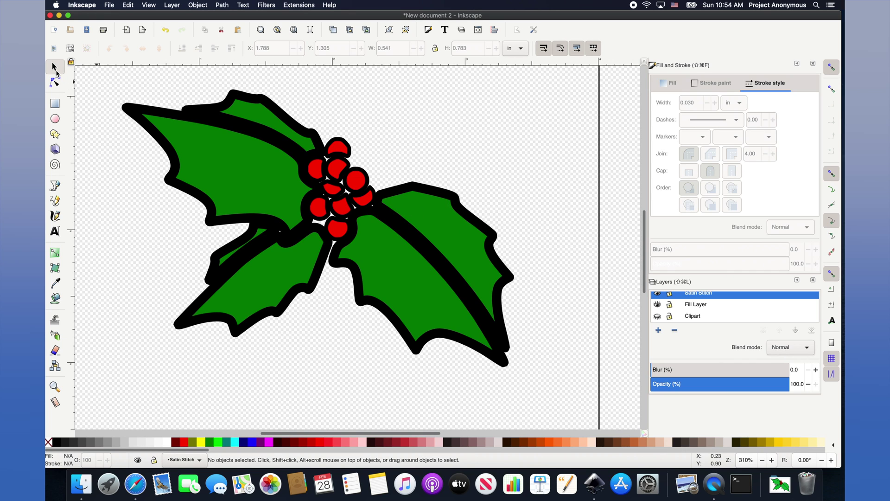
mouse_move(111, 73)
mouse_down()
mouse_move(493, 288)
mouse_move(581, 405)
mouse_up()
click(308, 4)
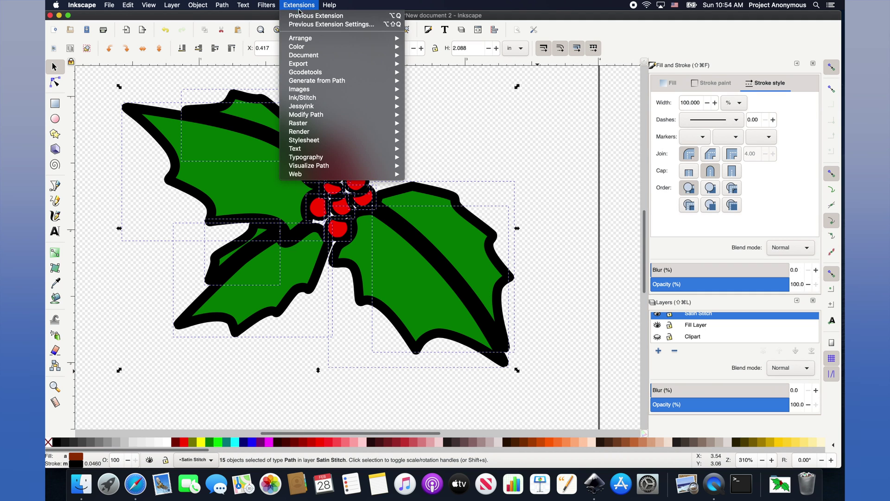
mouse_move(306, 99)
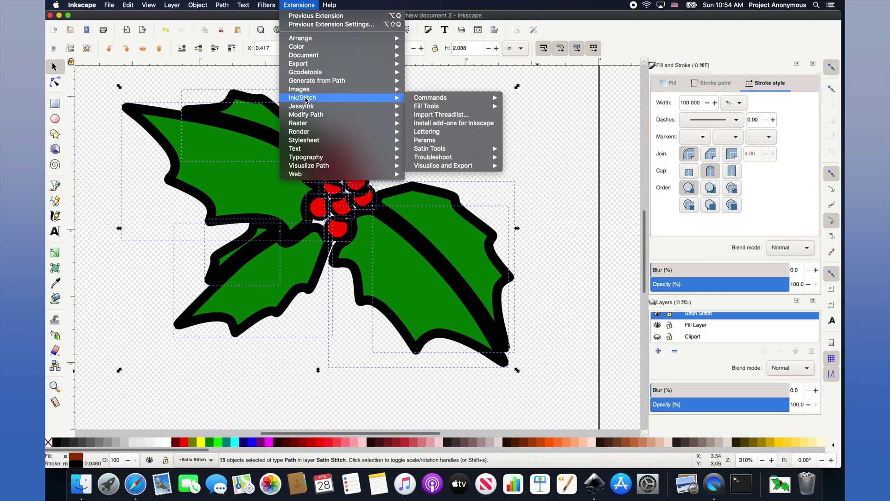
click(425, 140)
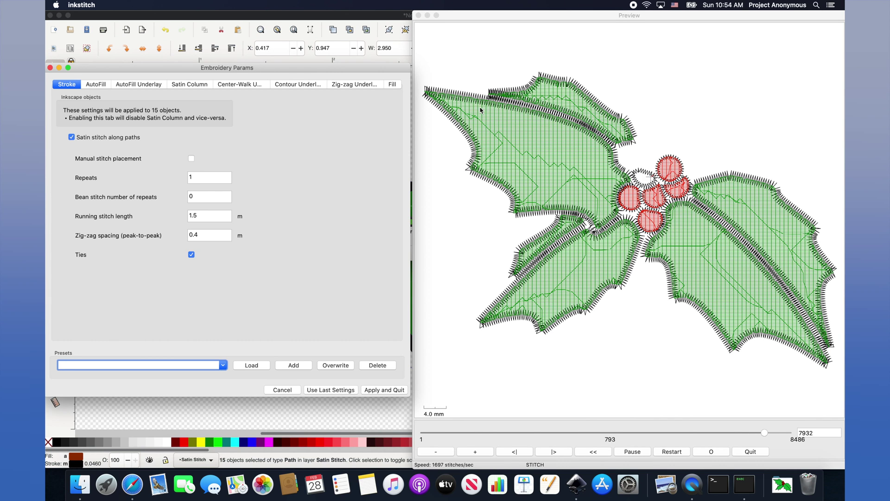
click(287, 390)
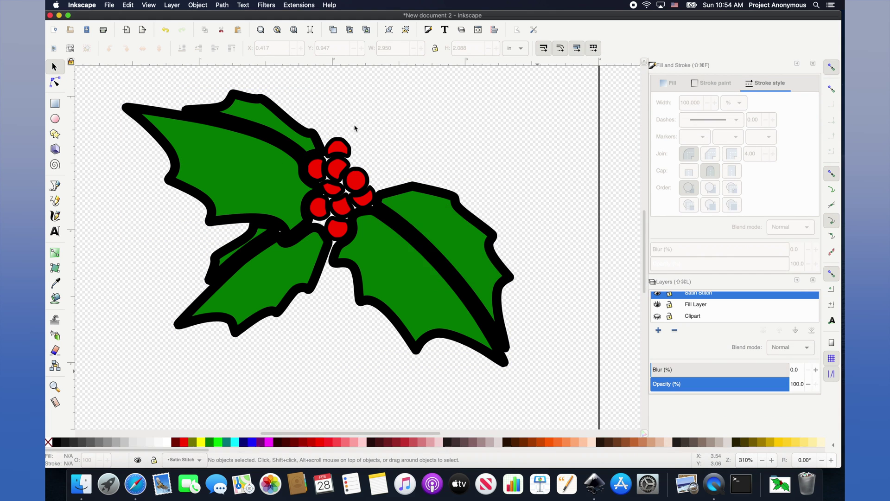
- Paste a copy of the holly beside the page and remove its fill
key(alt)
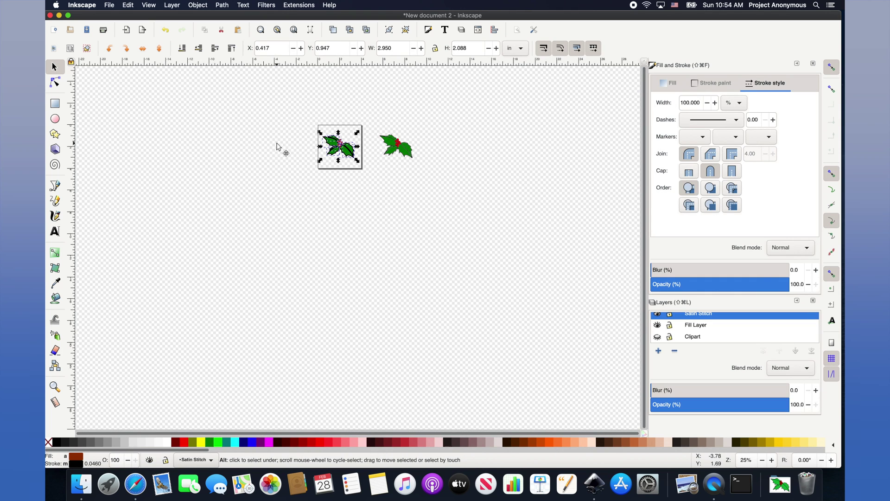
key(super+v)
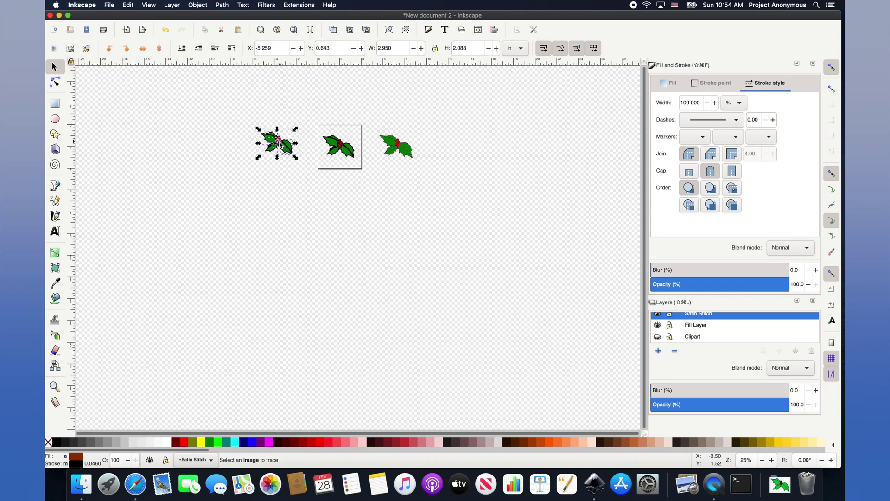
scroll(279, 141, up, 6)
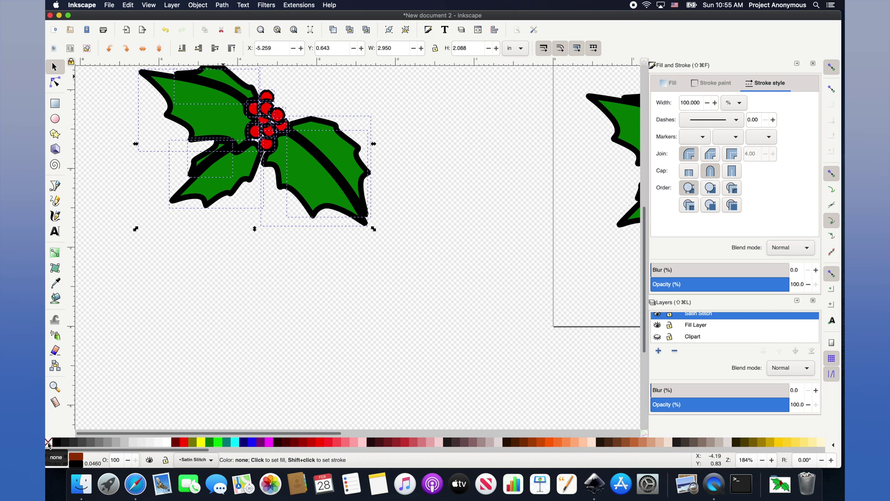
click(48, 444)
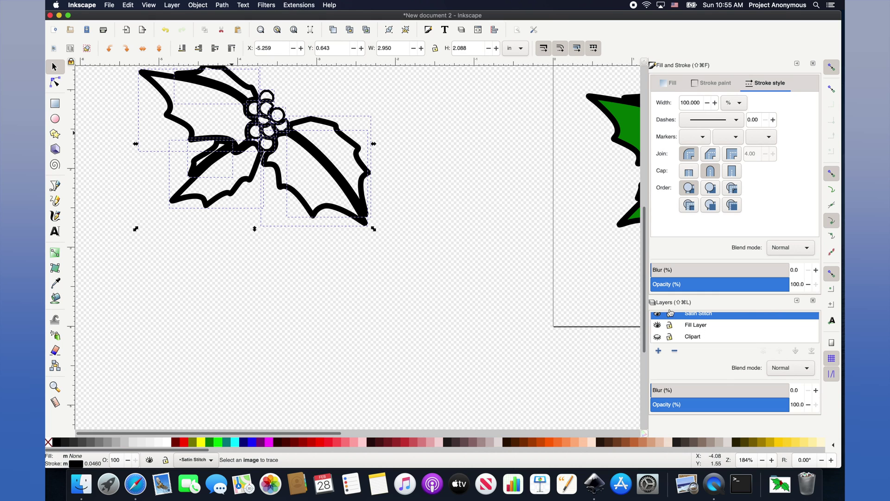
- Move the outline copy to the Satin Stitch layer and bring the filled holly back into view
right_click(304, 145)
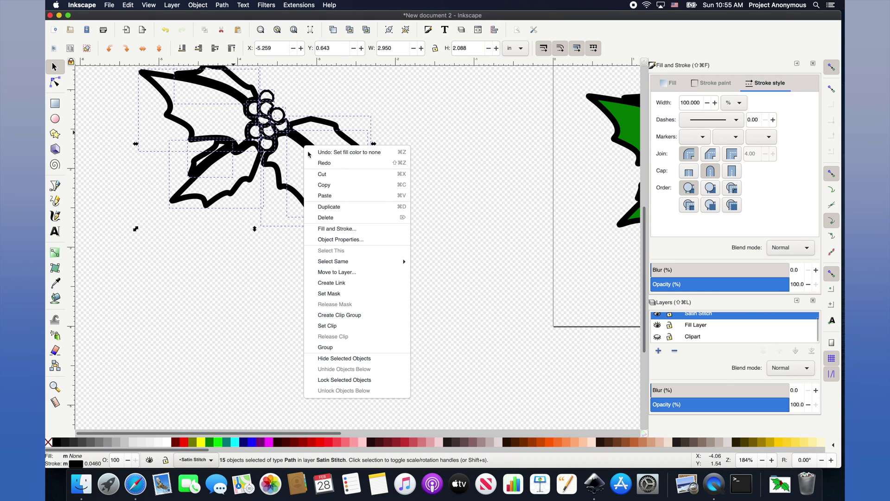
click(341, 274)
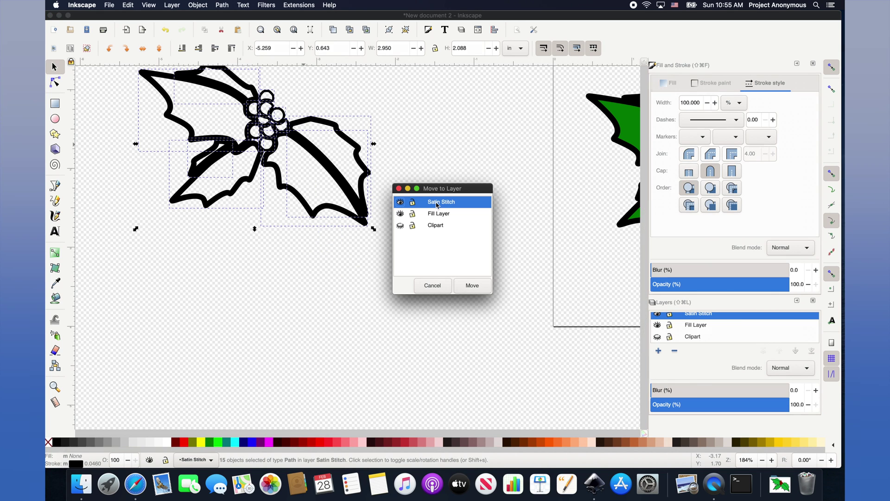
click(473, 285)
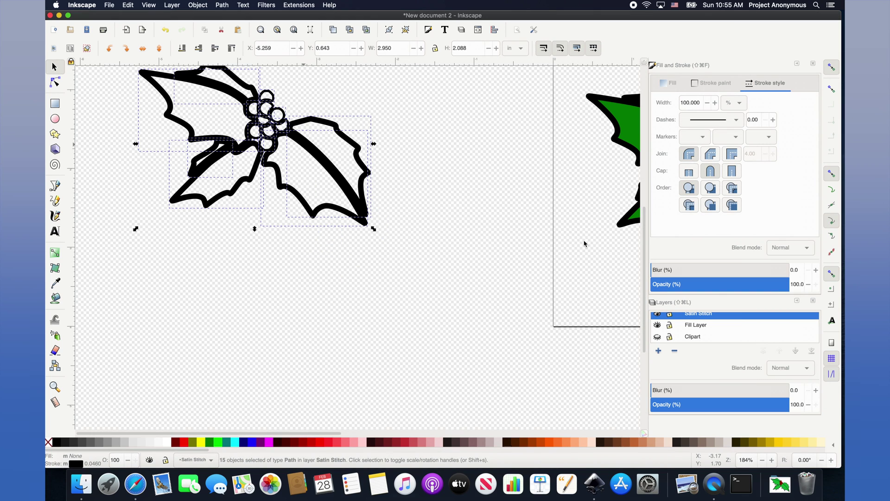
key(shift+alt+b)
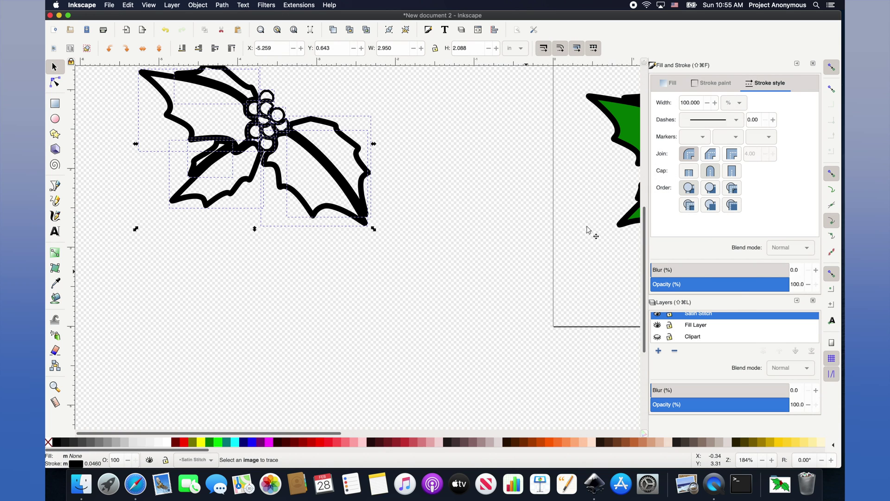
key(ctrl+alt+v)
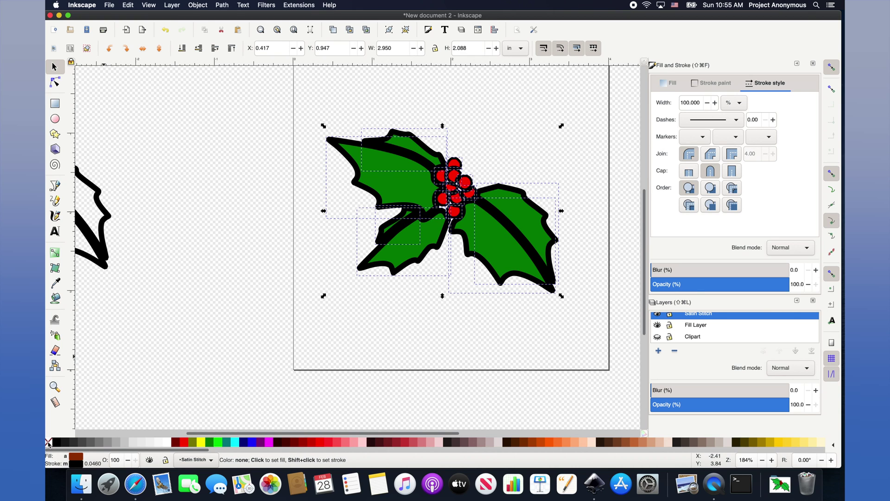
- Strip the filled holly's outlines, move it to Fill Layer, and select it with the outline copy
shift+click(48, 443)
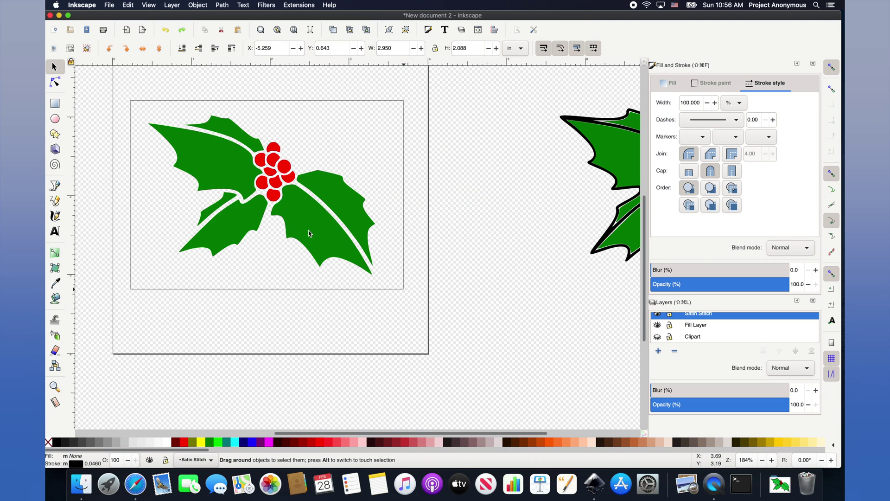
key(super+a)
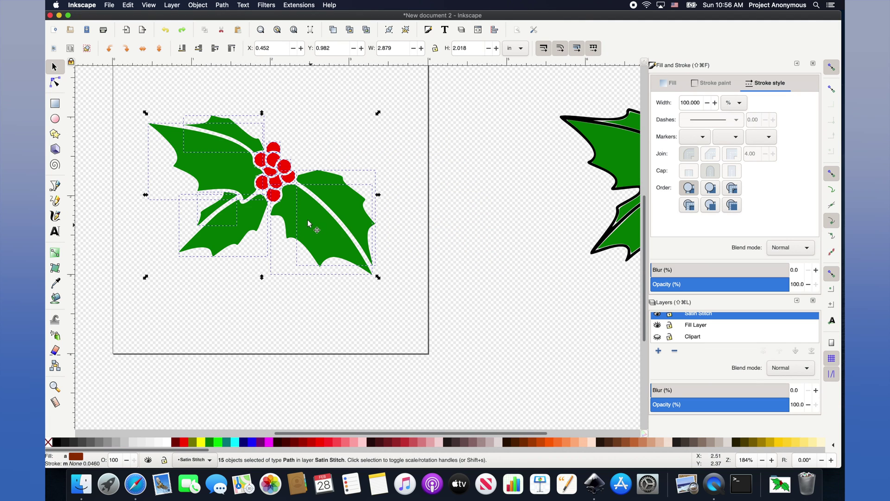
right_click(309, 218)
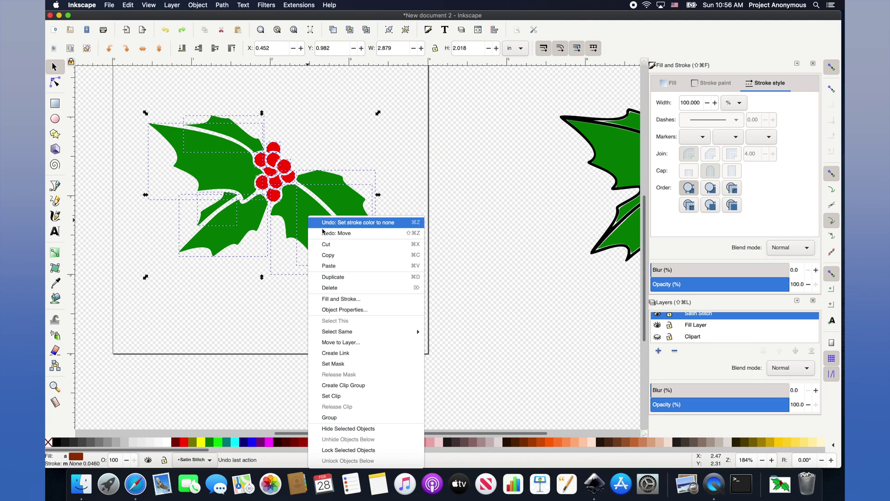
click(350, 343)
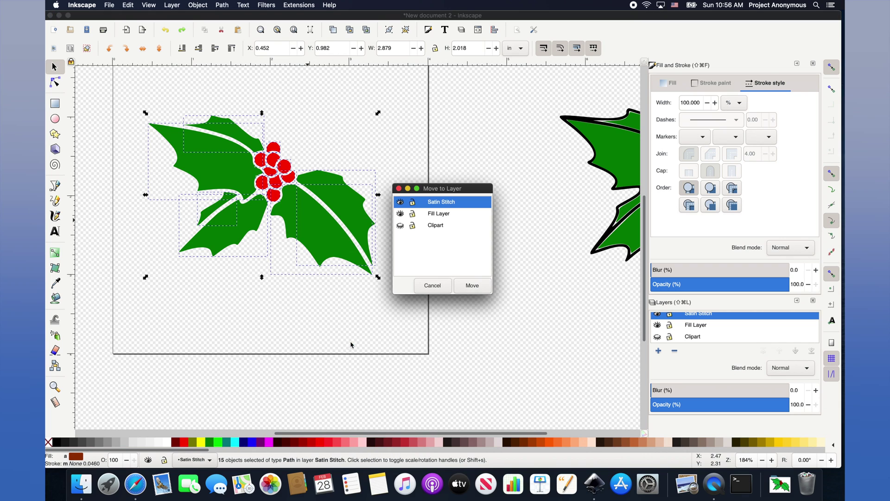
click(437, 215)
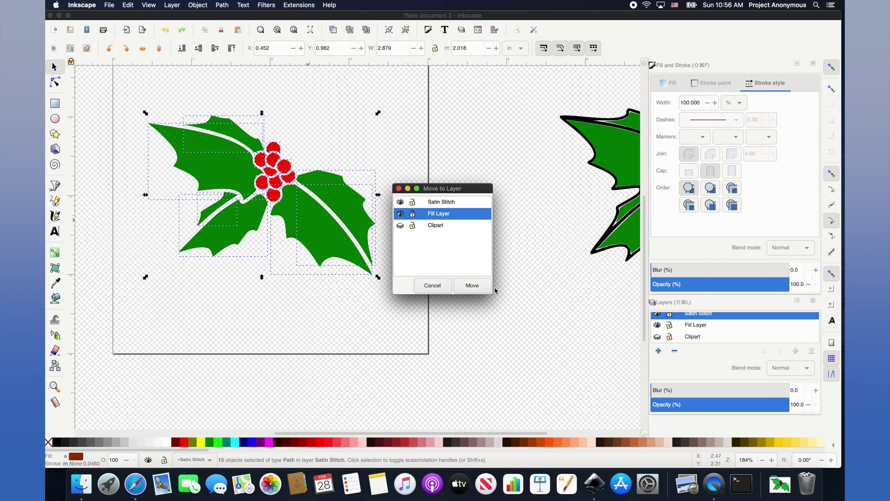
click(473, 285)
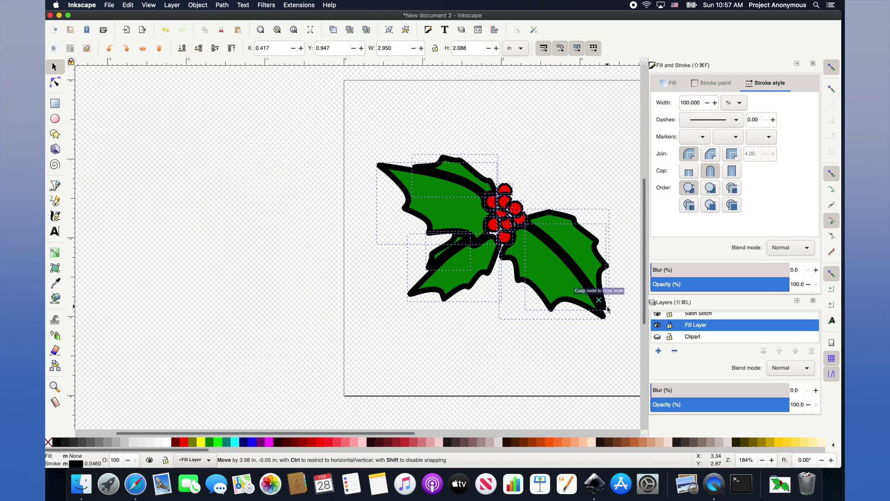
click(548, 136)
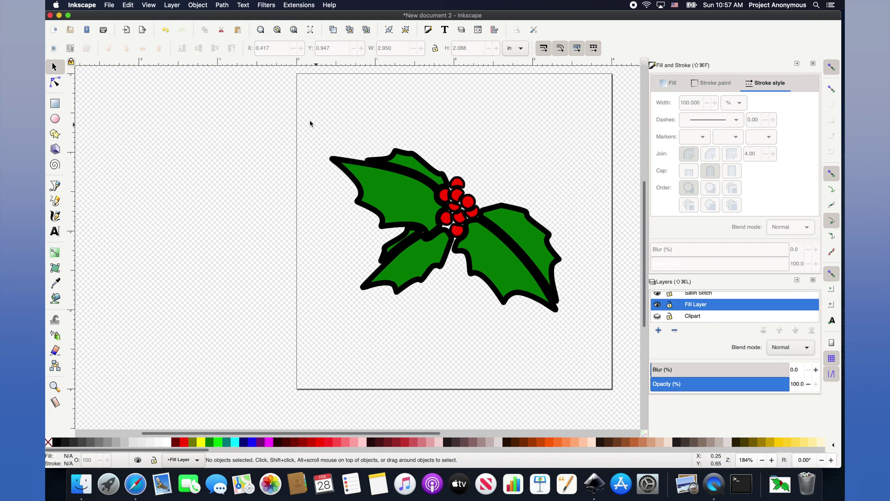
drag(309, 121, 600, 346)
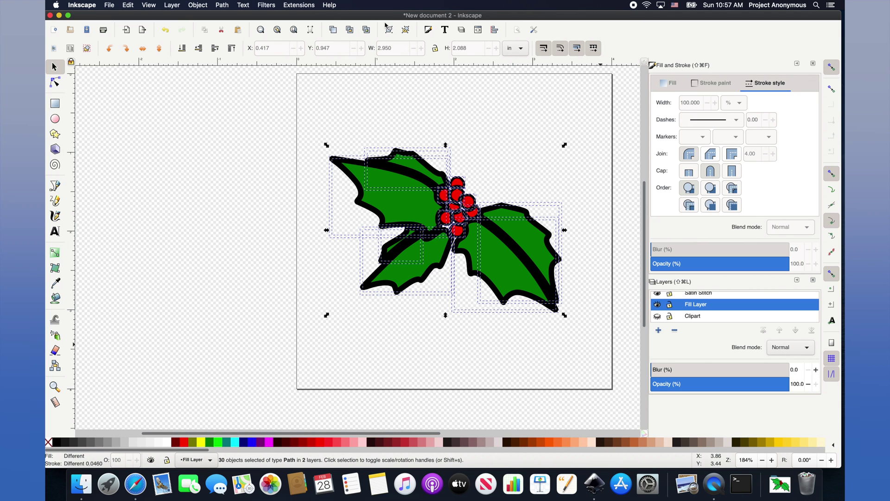
- Open Ink/Stitch Params for the selected fill and outline holly paths
click(299, 5)
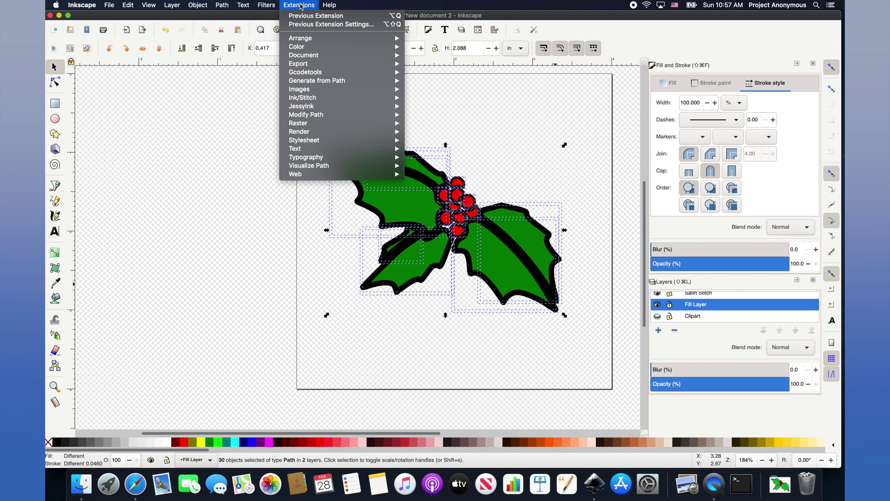
mouse_move(324, 97)
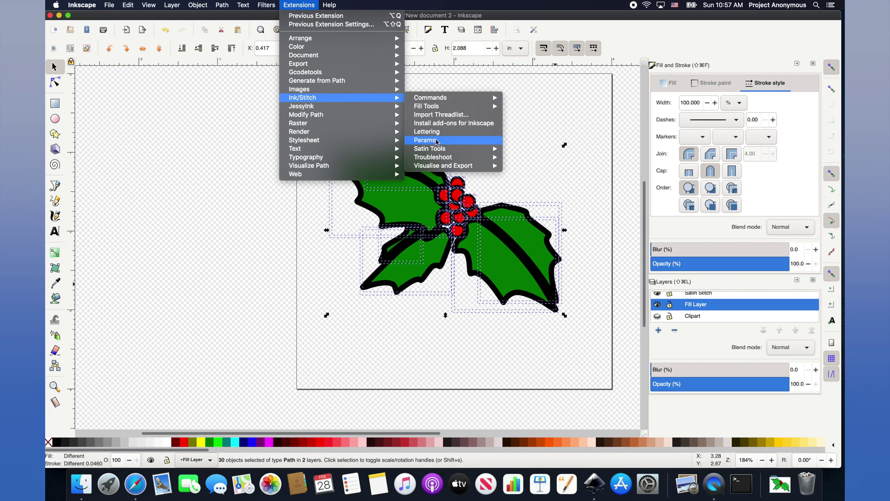
click(461, 139)
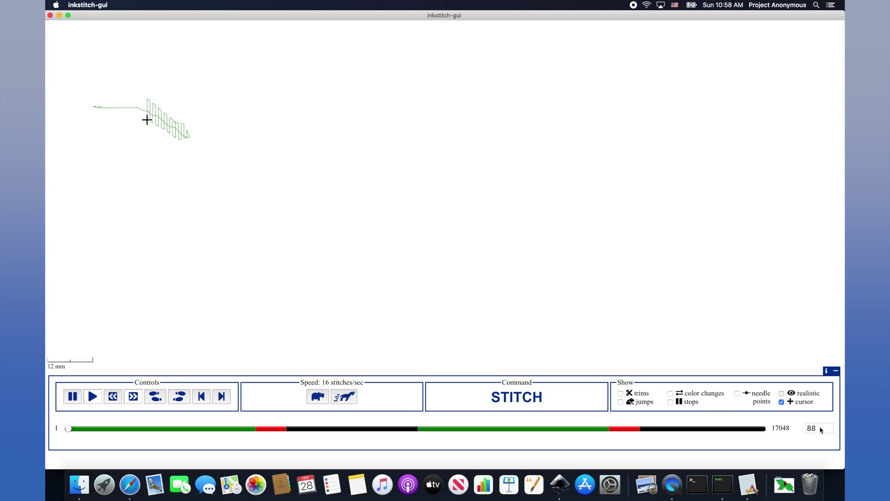
- Show the realistic stitch-out through all 17048 stitches, then close the simulator
click(784, 396)
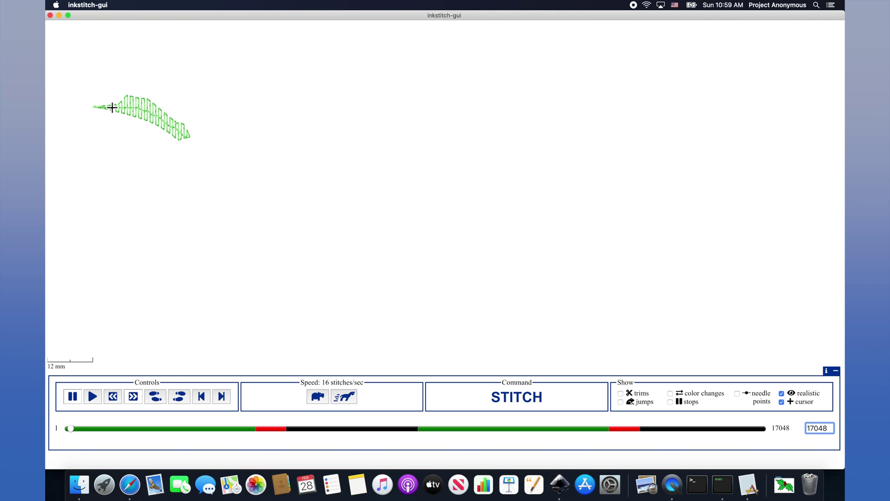
key(Return)
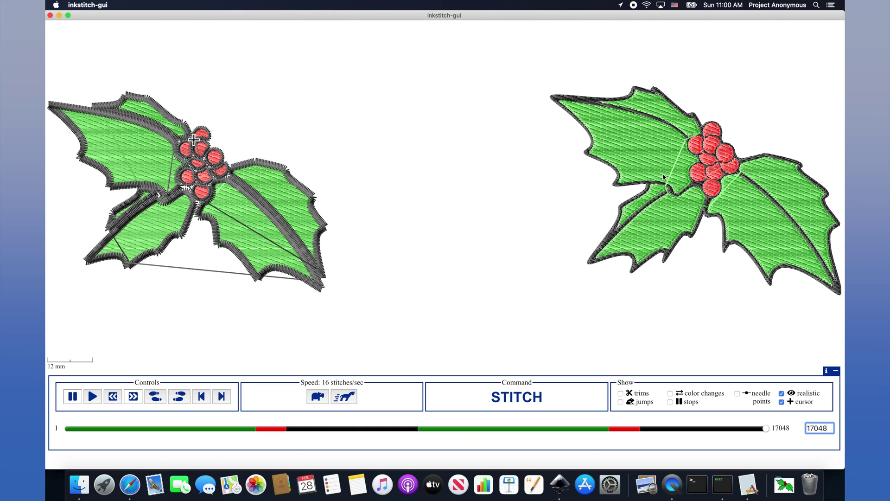
key(super+q)
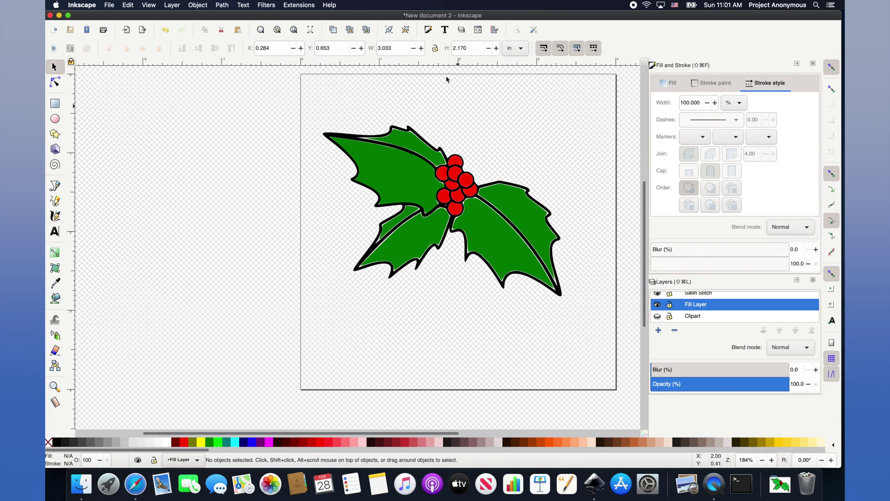
- Select the vein lines of the top, lower-left and right leaves
click(408, 143)
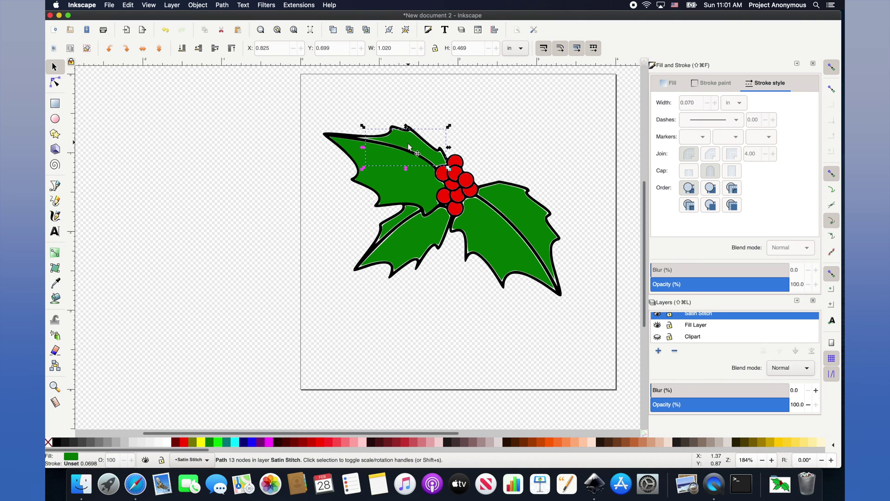
shift+click(392, 226)
shift+click(495, 239)
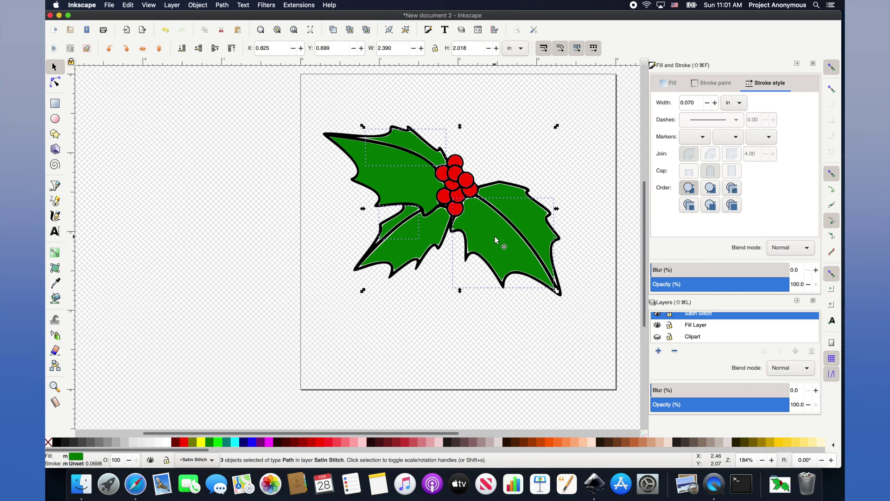
- Set the three leaves' fill stitch angle to 45 in Ink/Stitch Params and apply
click(293, 7)
mouse_move(324, 97)
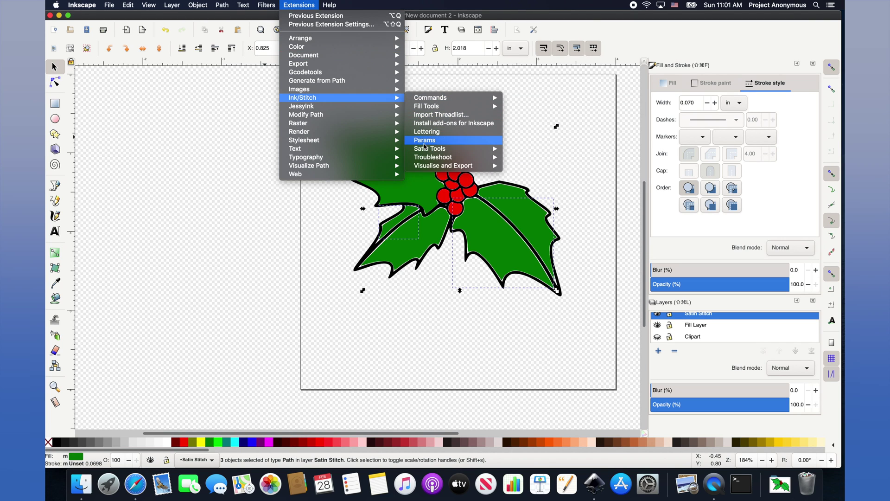
click(425, 140)
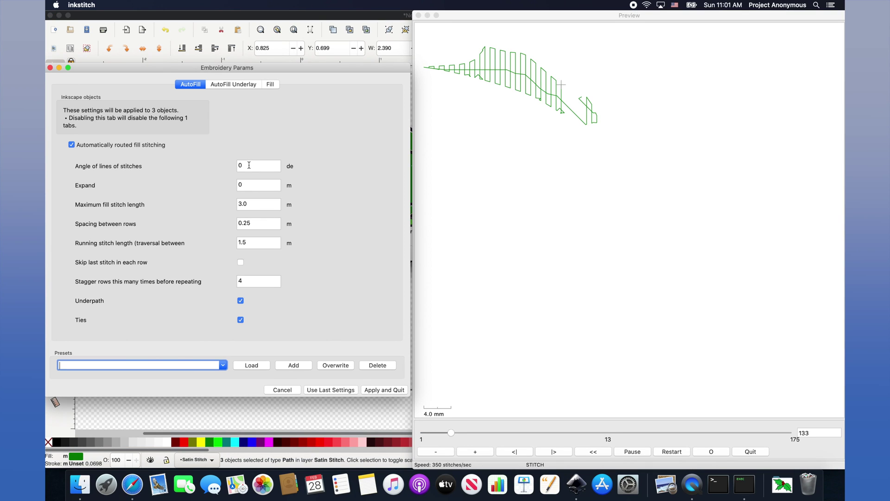
click(254, 170)
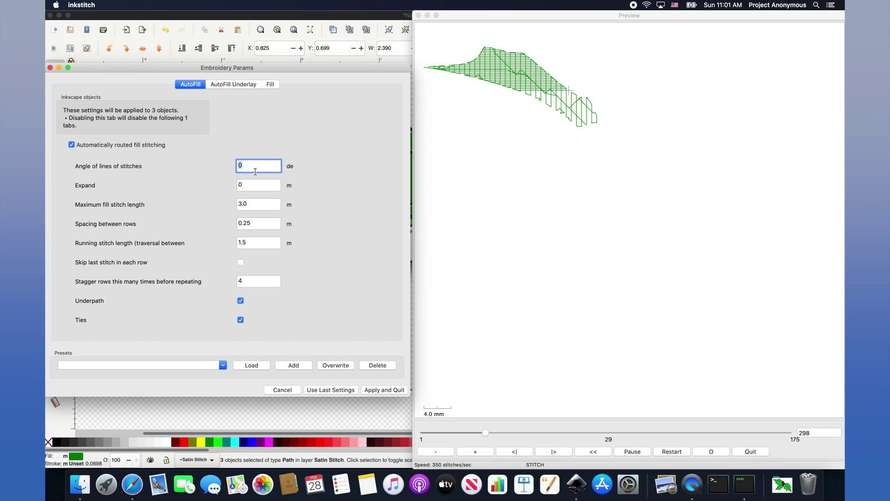
text(45)
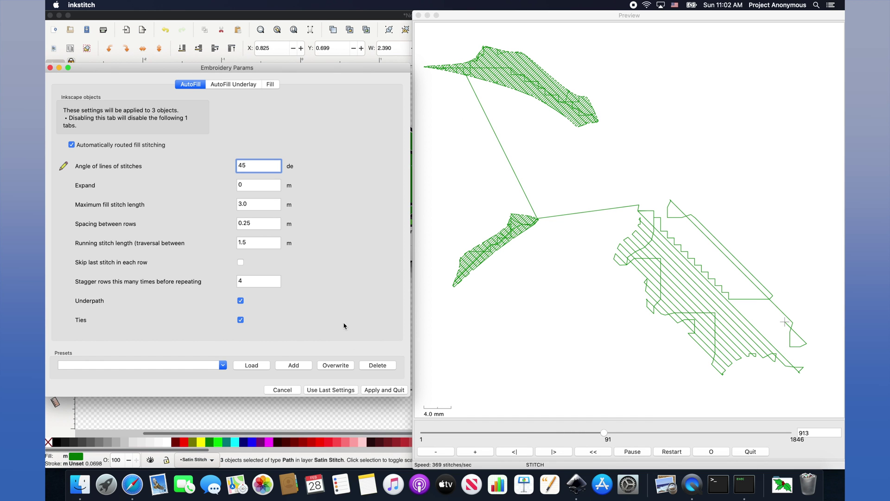
click(383, 390)
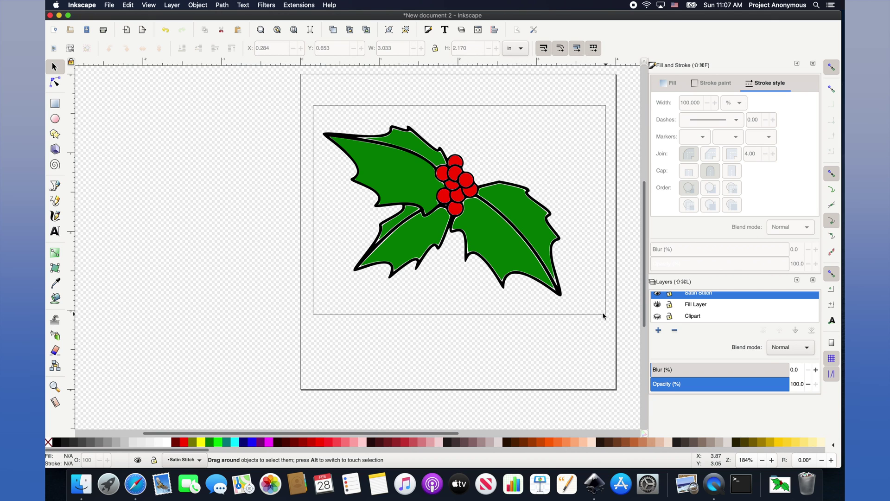
- Set all 16 Satin Stitch layer holly paths to 20 opacity, then deselect them
key(super+a)
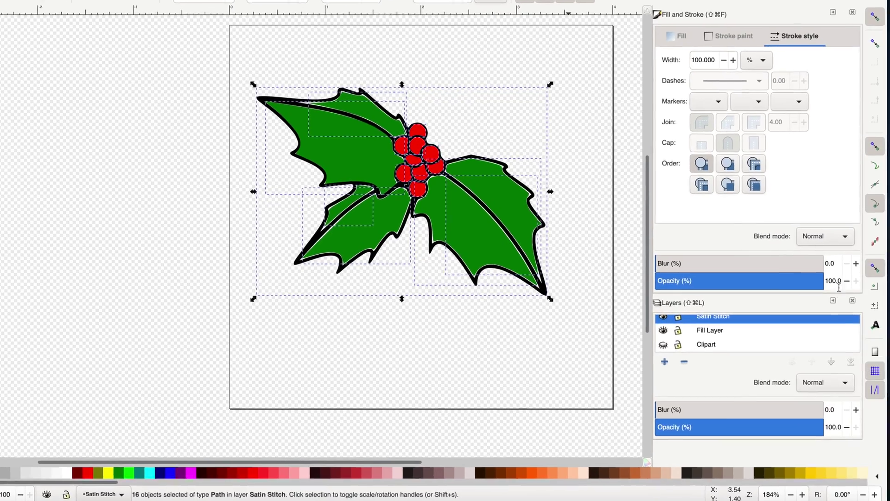
double_click(833, 280)
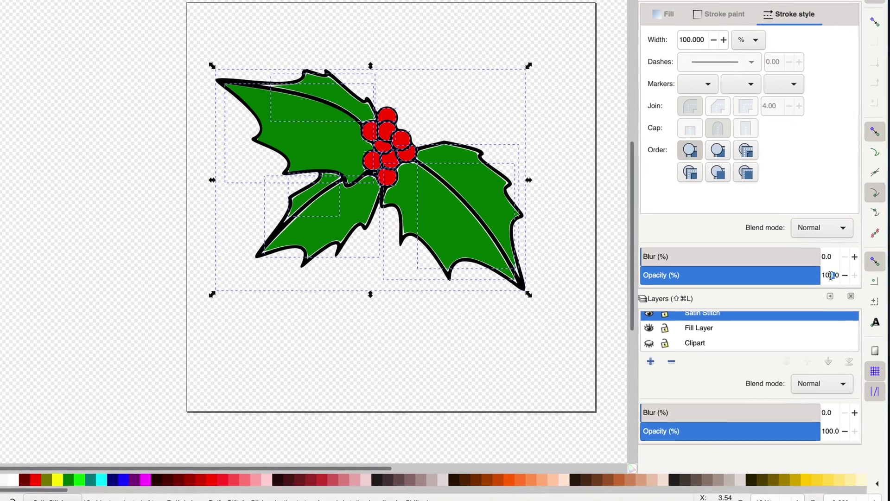
text(200)
key(Return)
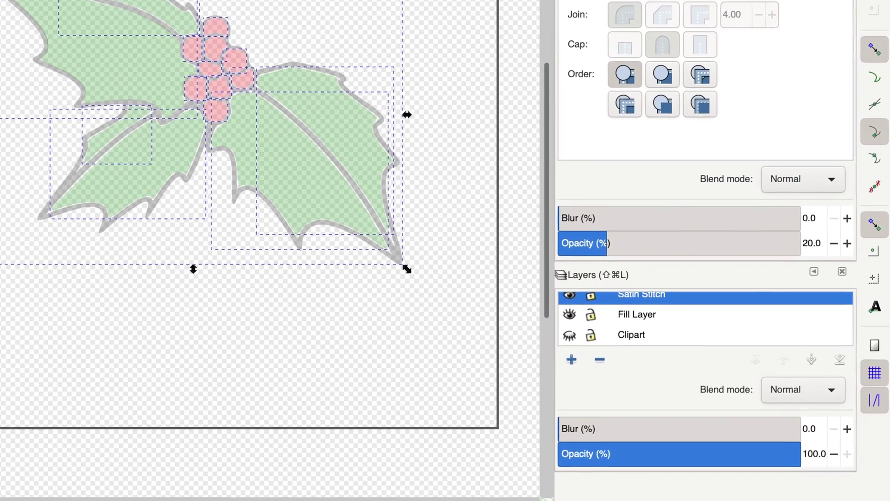
key(Escape)
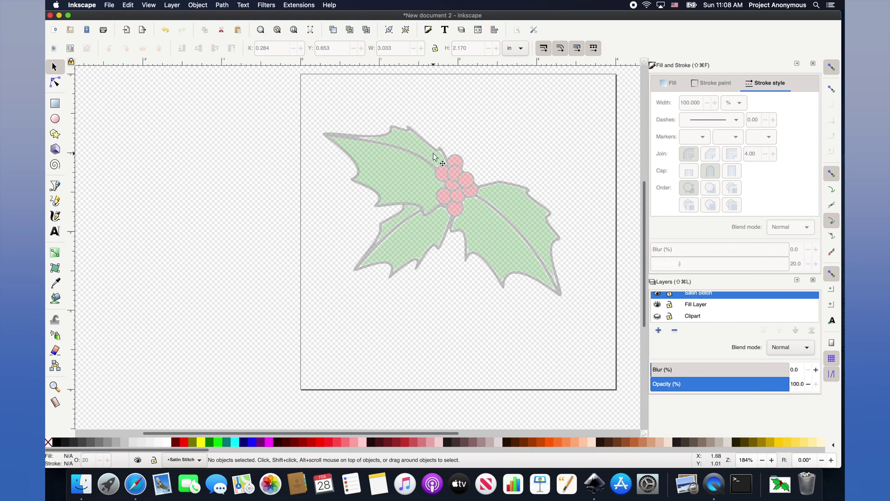
- Draw a Bezier path along the top-left leaf's upper edge from the berries to the tip
click(54, 185)
scroll(445, 160, up, 4)
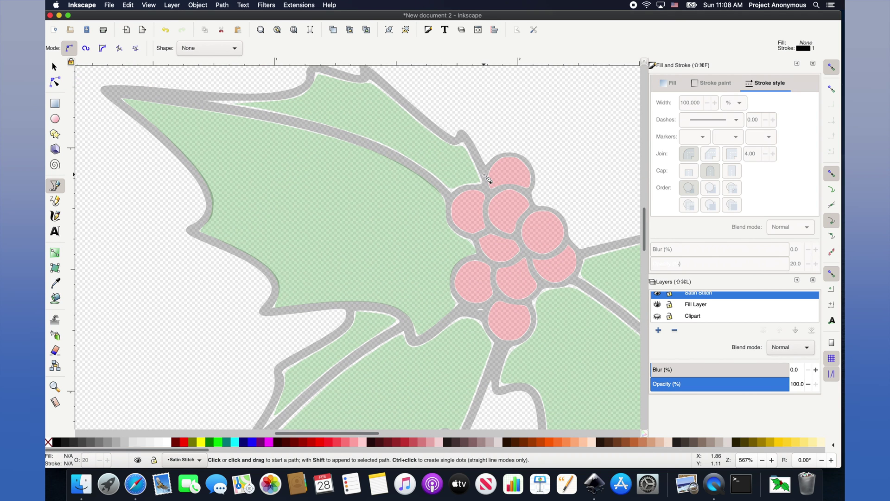
click(484, 174)
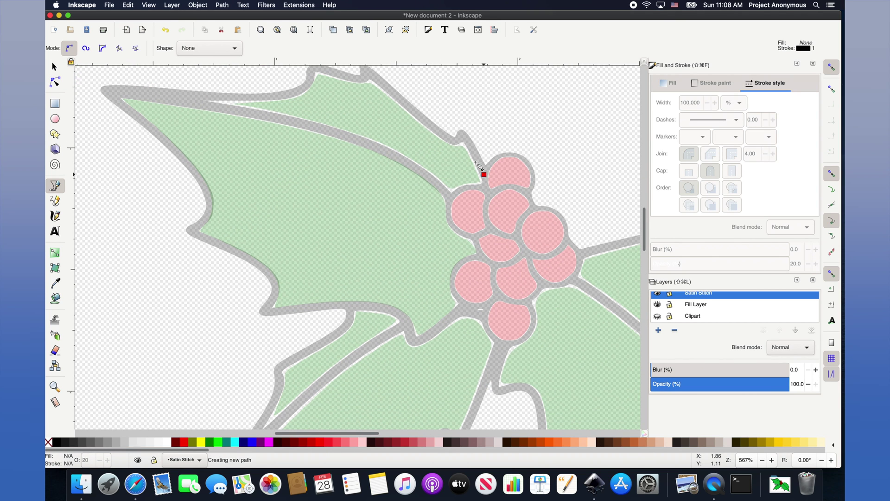
click(452, 140)
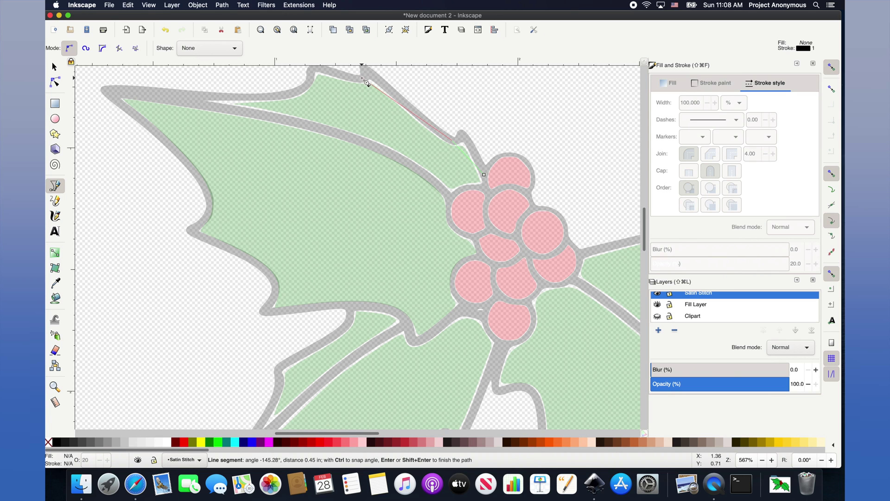
click(361, 79)
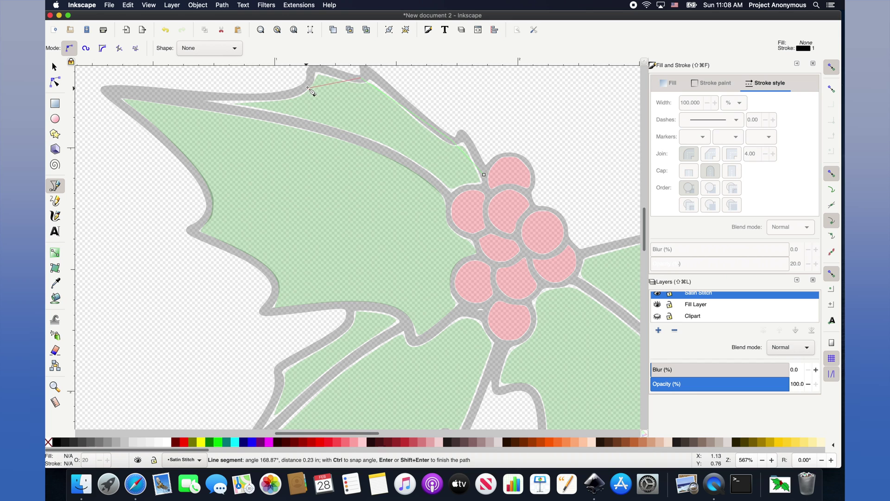
click(309, 77)
click(186, 96)
key(Return)
- Curve the edge path's segments to hug the leaf and colour it green
key(n)
drag(252, 89, 325, 75)
drag(371, 84, 369, 76)
drag(467, 156, 472, 152)
shift+click(210, 441)
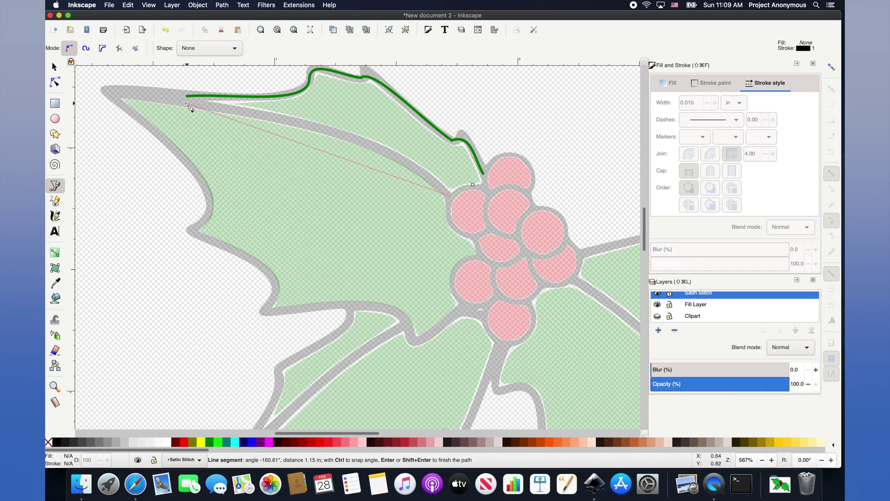
- Draw a second rail and bow it along the leaf's centre vein
click(452, 196)
click(458, 191)
drag(352, 161, 246, 122)
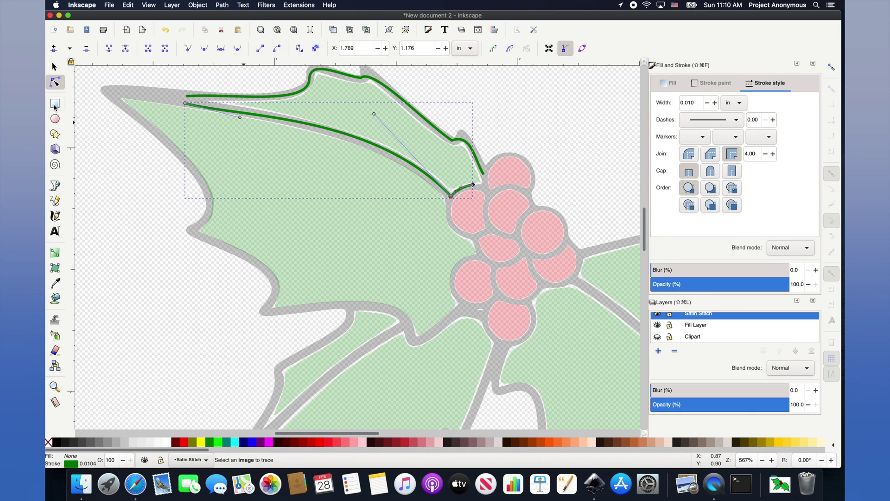
click(55, 185)
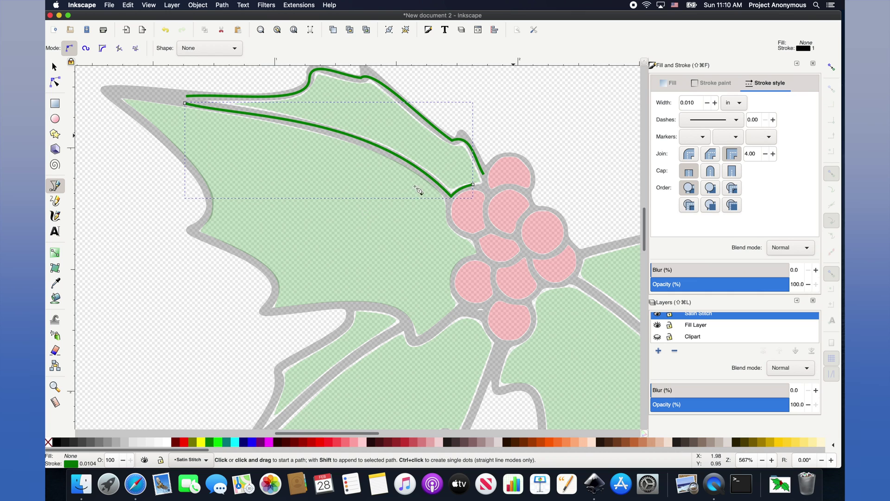
- Draw two short straight rungs crossing the leaf's edge and vein rails
click(479, 152)
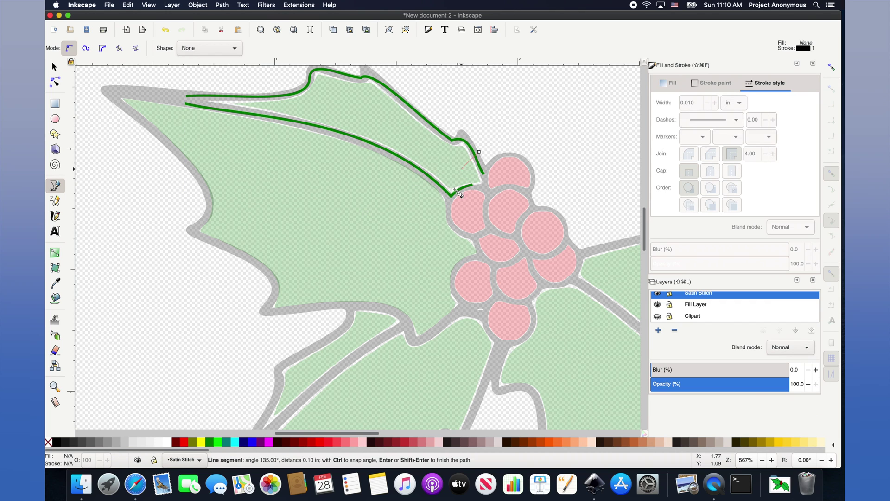
click(446, 213)
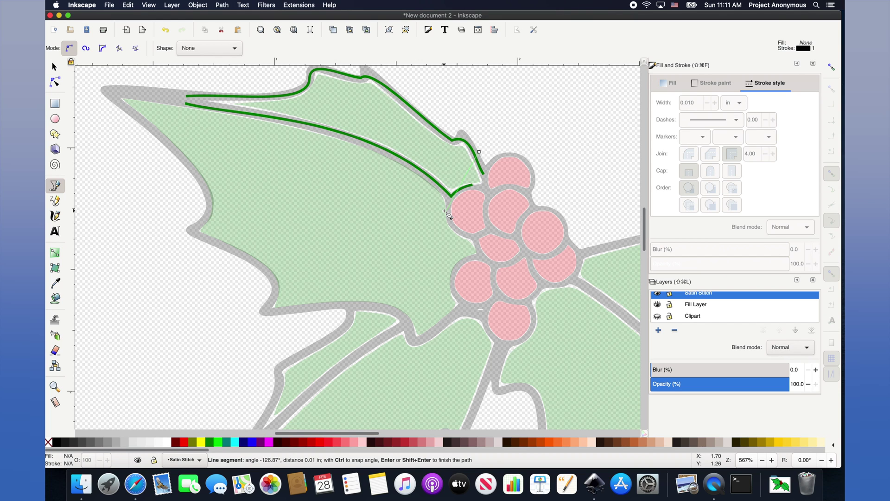
key(Return)
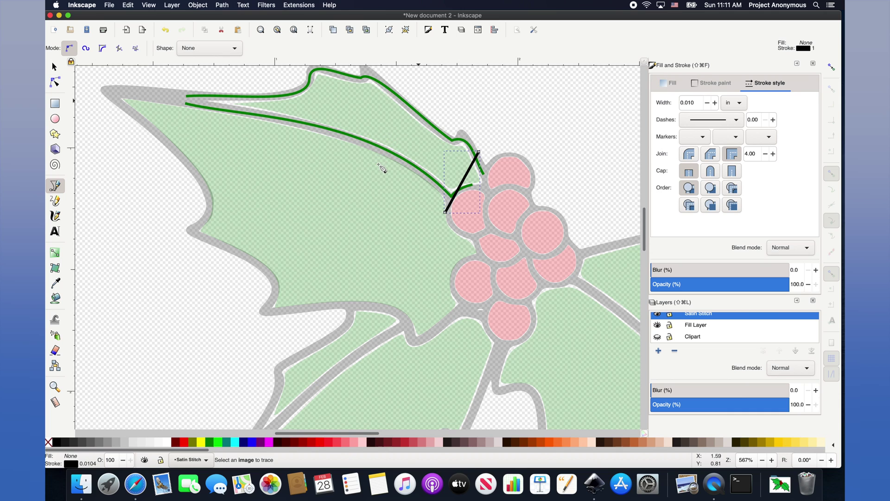
click(418, 100)
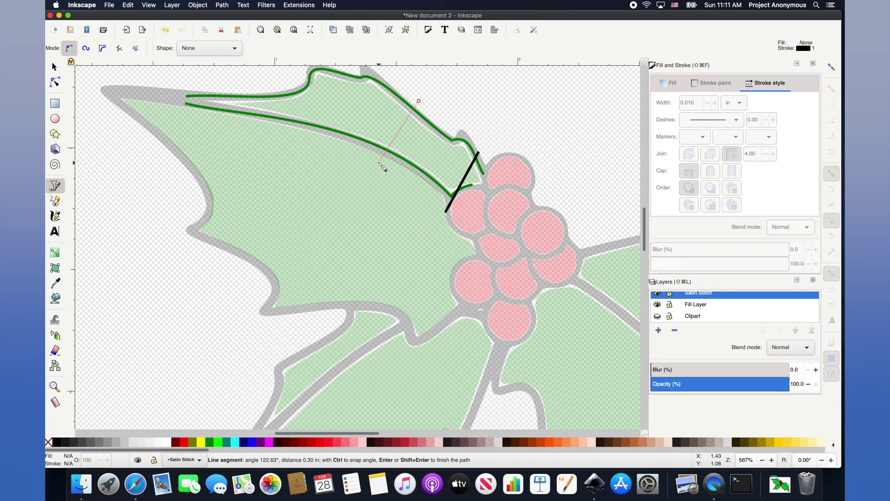
click(380, 163)
key(Return)
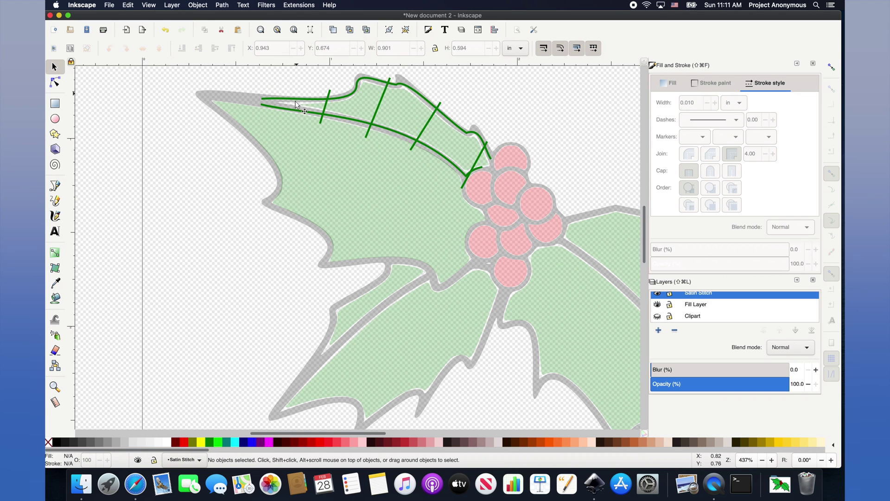
- Combine the leaf's rails and rungs into a single path
click(305, 113)
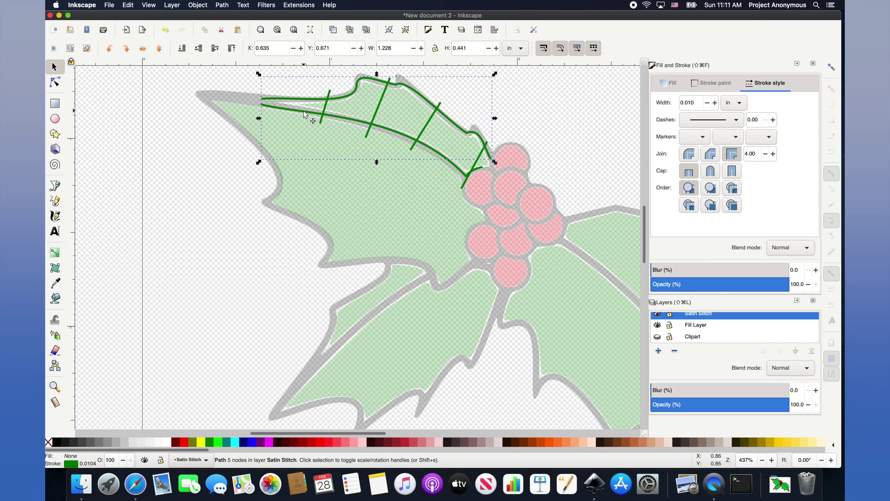
key(super+a)
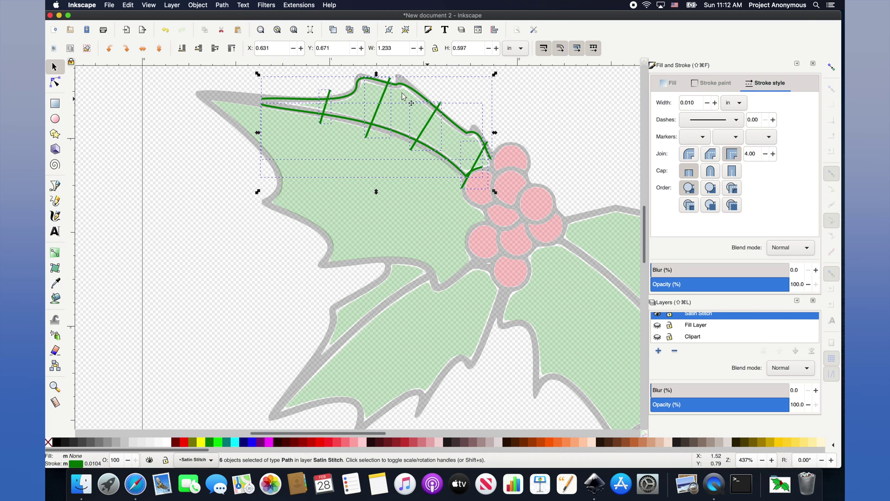
click(222, 5)
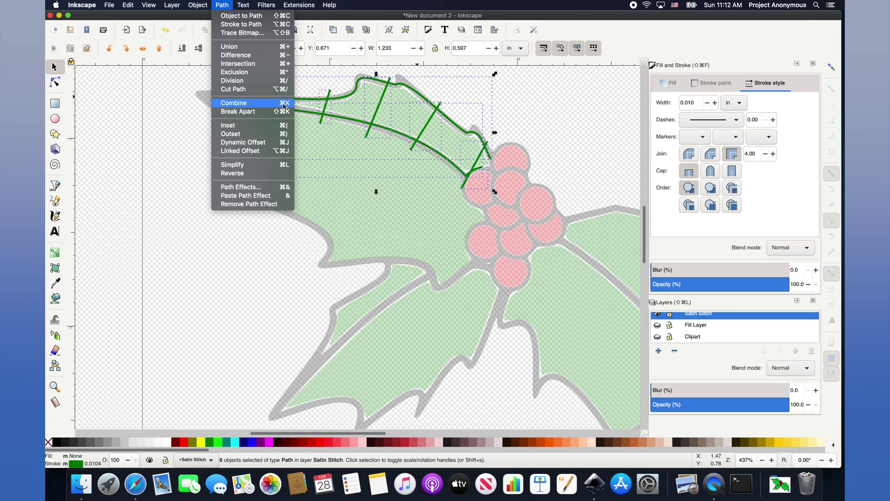
click(257, 105)
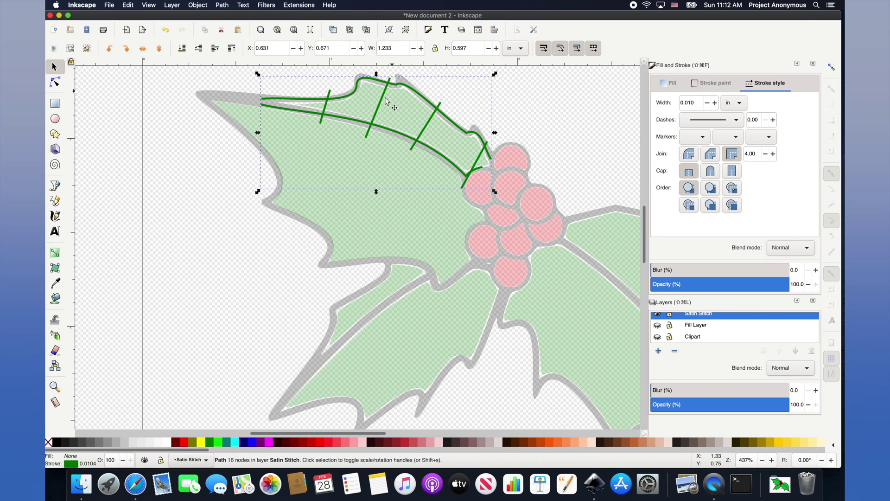
- Park a pasted leaf shape off the page and reselect the combined leaf path
key(super+v)
drag(217, 172, 47, 219)
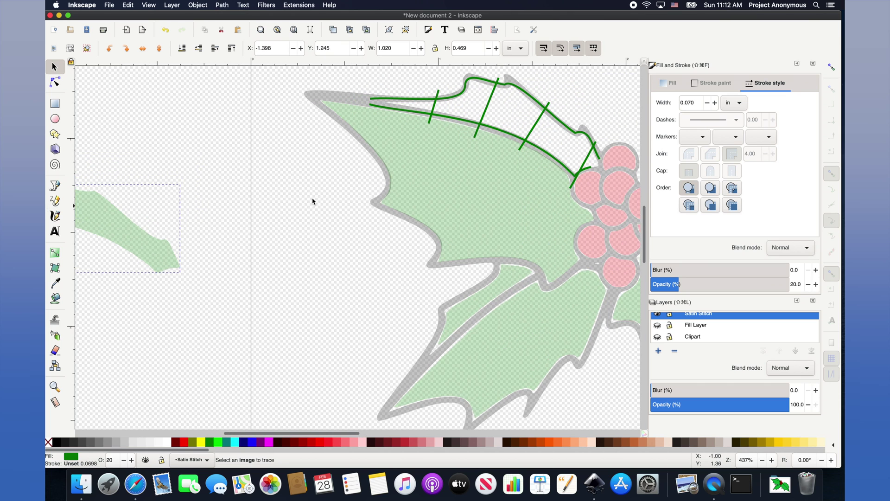
key(minus)
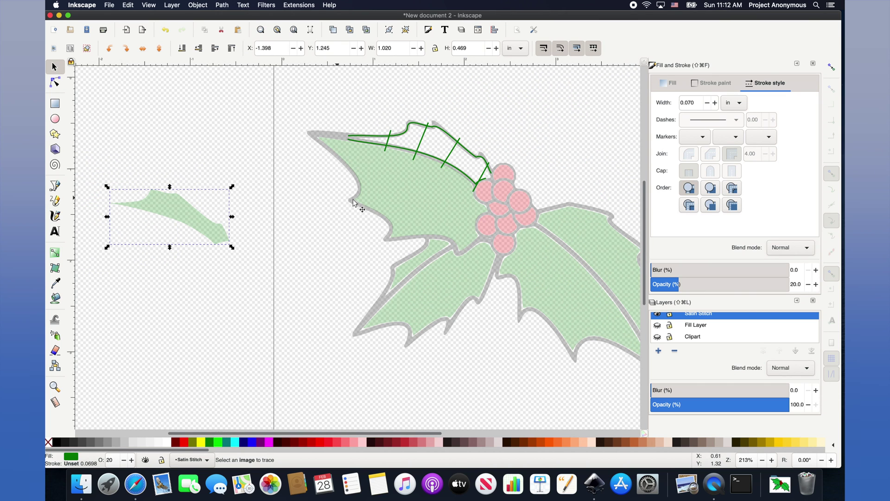
key(5)
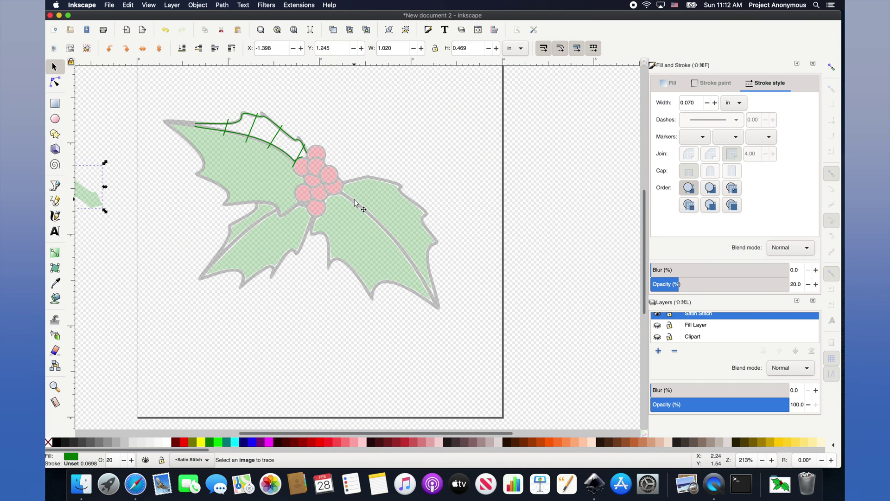
click(278, 135)
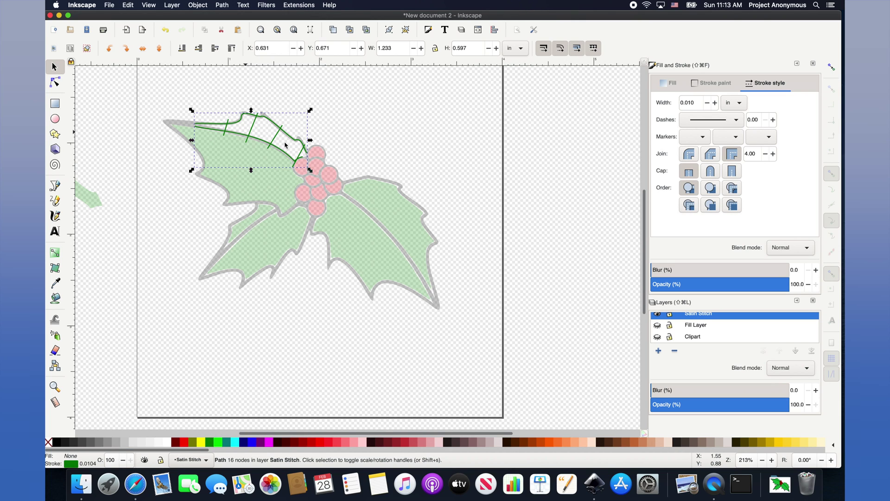
- Enable Custom satin column for the combined leaf path in Ink/Stitch Params
click(300, 7)
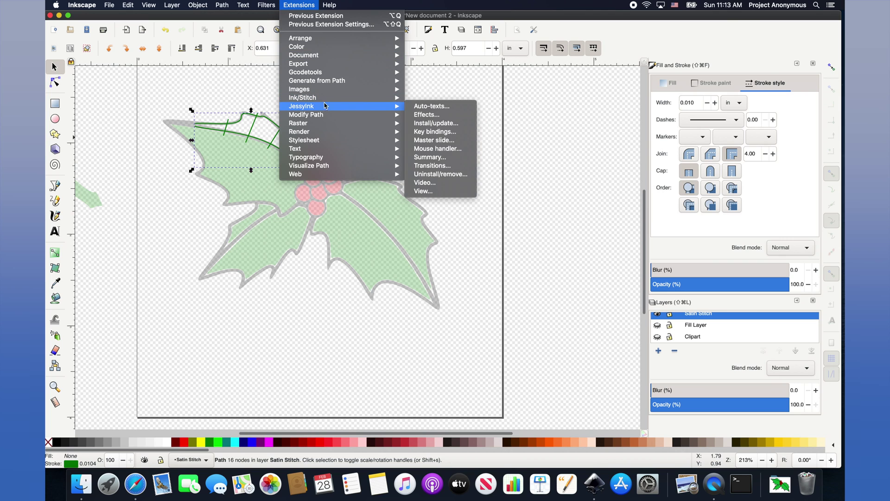
mouse_move(327, 99)
click(424, 140)
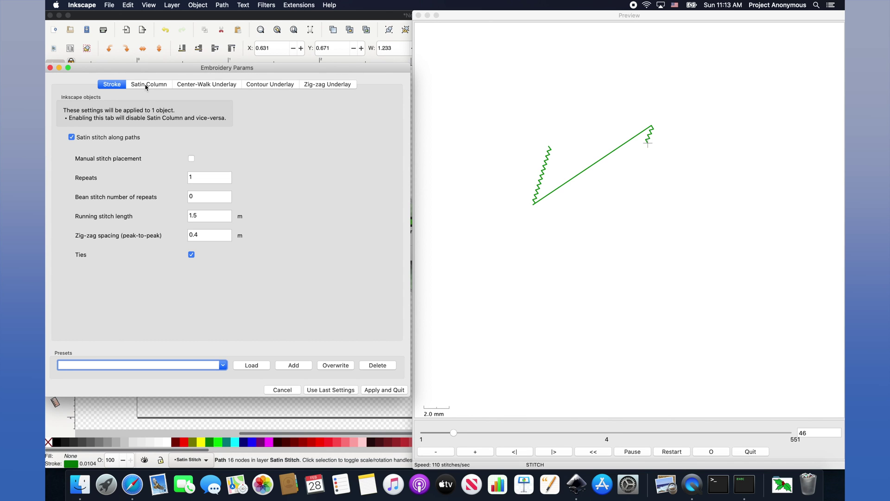
click(145, 86)
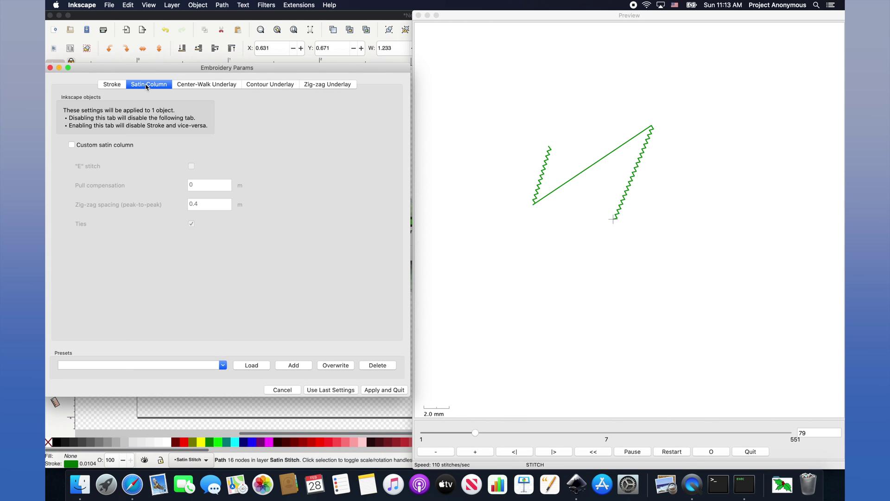
click(72, 145)
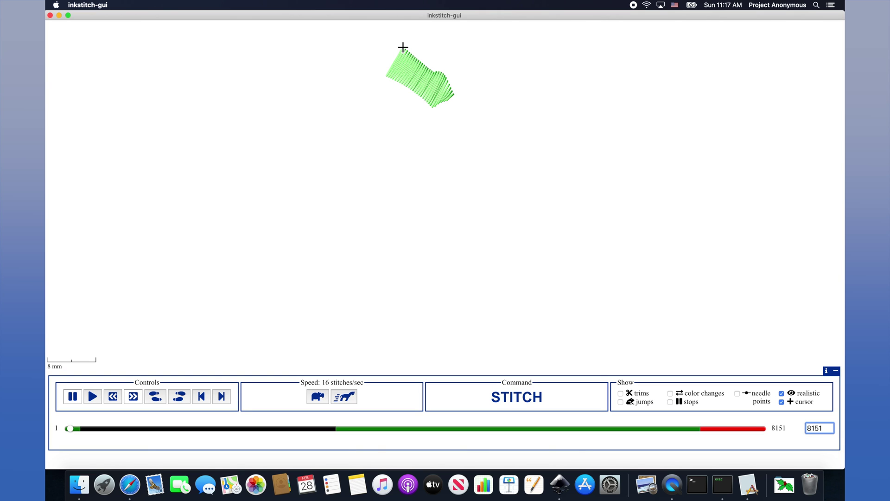
- Jump the simulator to the final stitch of all 8151
key(Return)
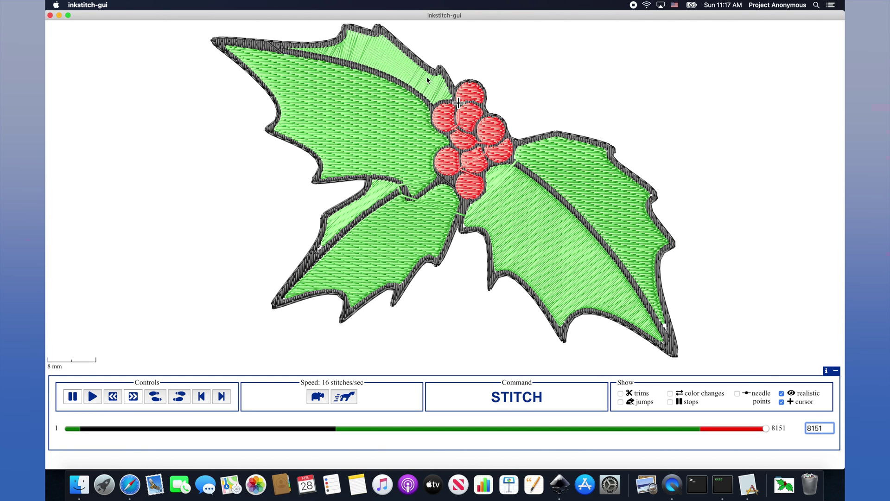